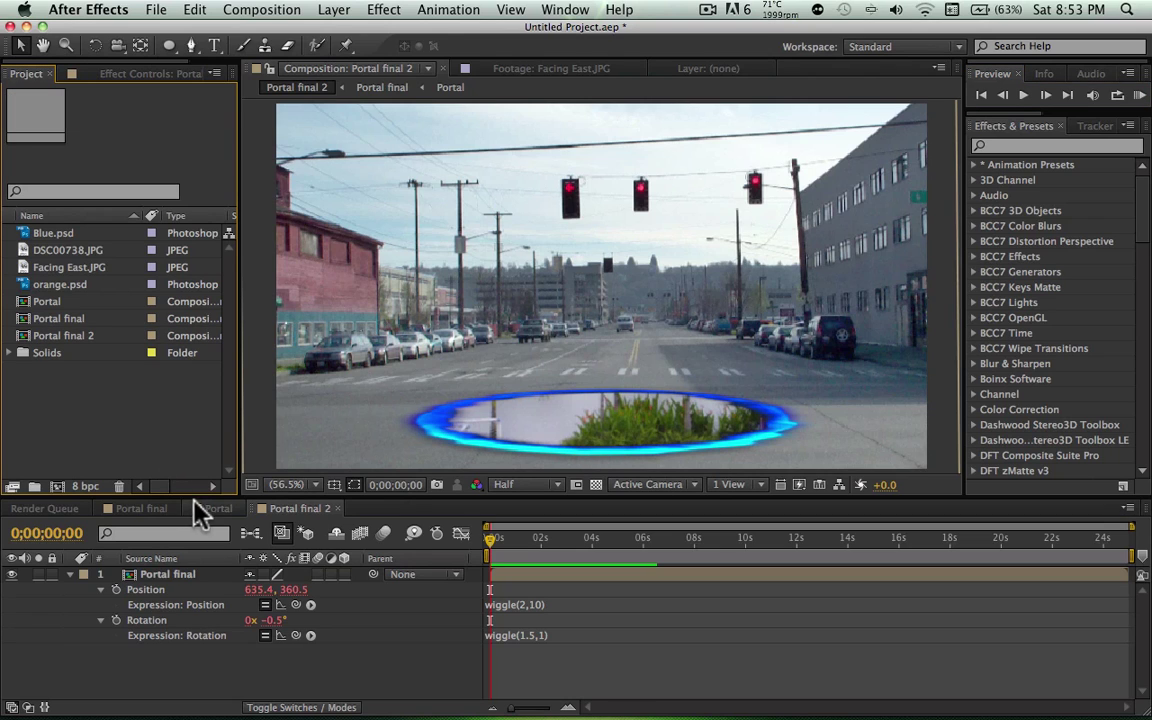
Step: Compare the Portal and Portal final 2 compositions and preview the wiggle animation full-screen
left_click(205, 508)
left_click(295, 508)
left_click(205, 508)
left_click(290, 508)
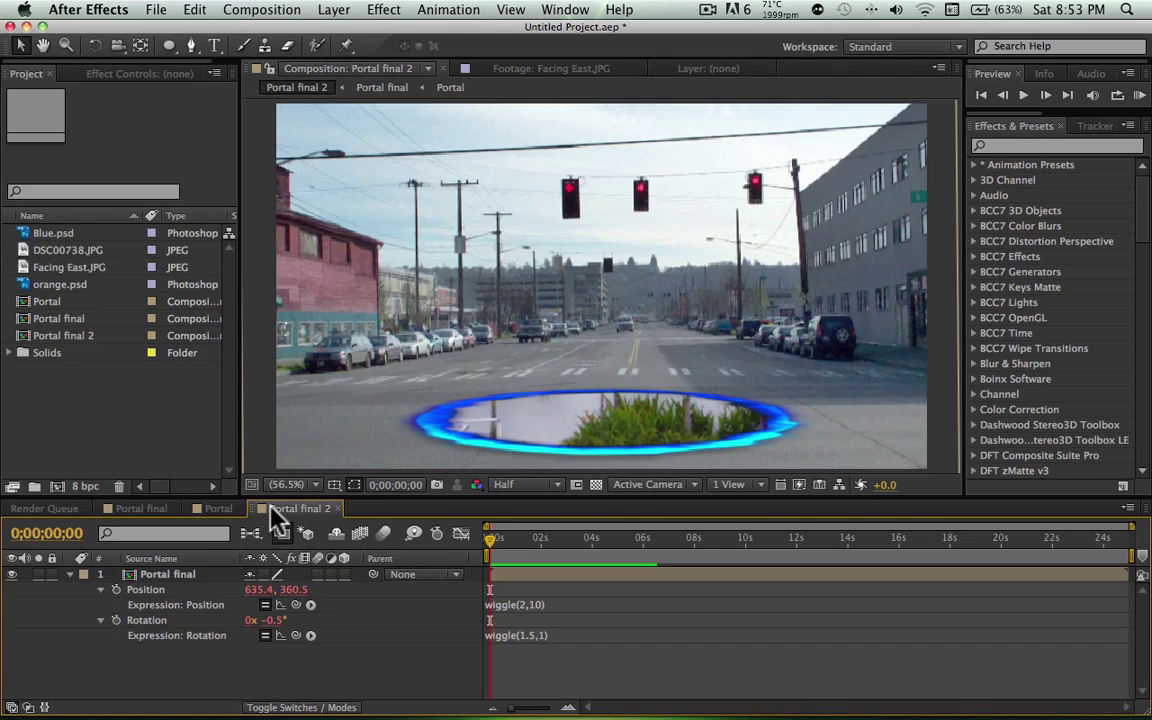
left_click(218, 508)
left_click(272, 508)
left_click(70, 574)
left_click_drag(498, 543, 473, 543)
left_click(1139, 95)
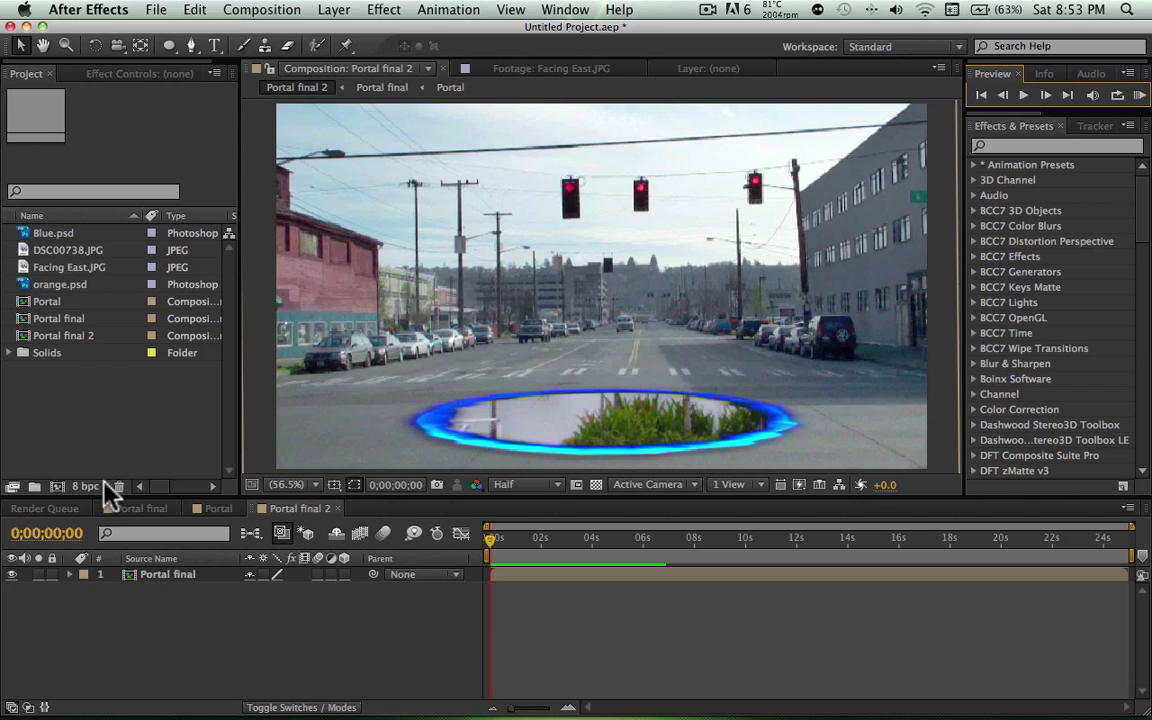
Step: Go to Portal final and open the Portal precomp from its layer
left_click(142, 507)
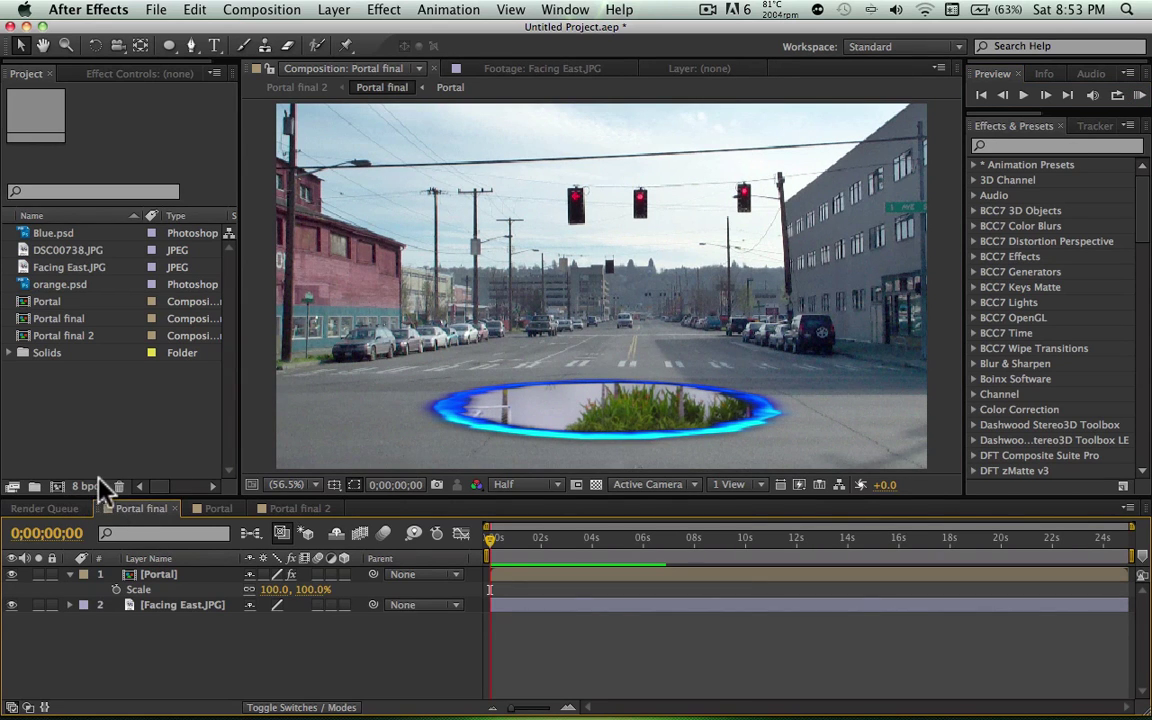
double_click(192, 574)
left_click(142, 508)
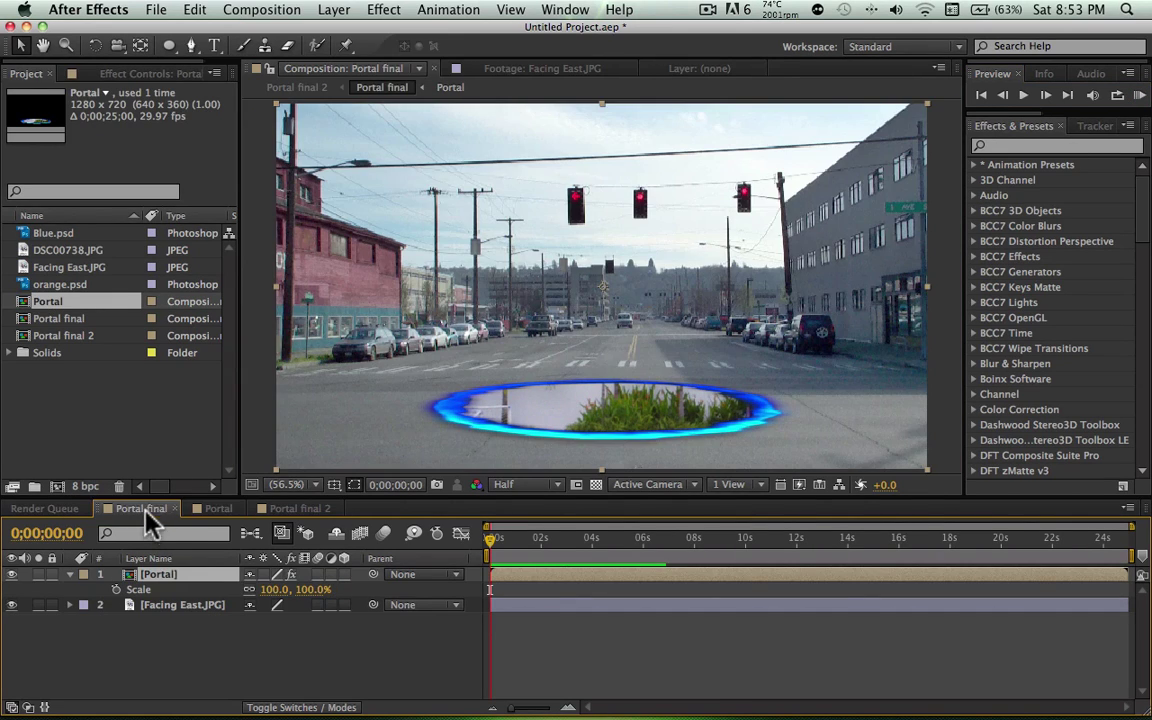
double_click(193, 575)
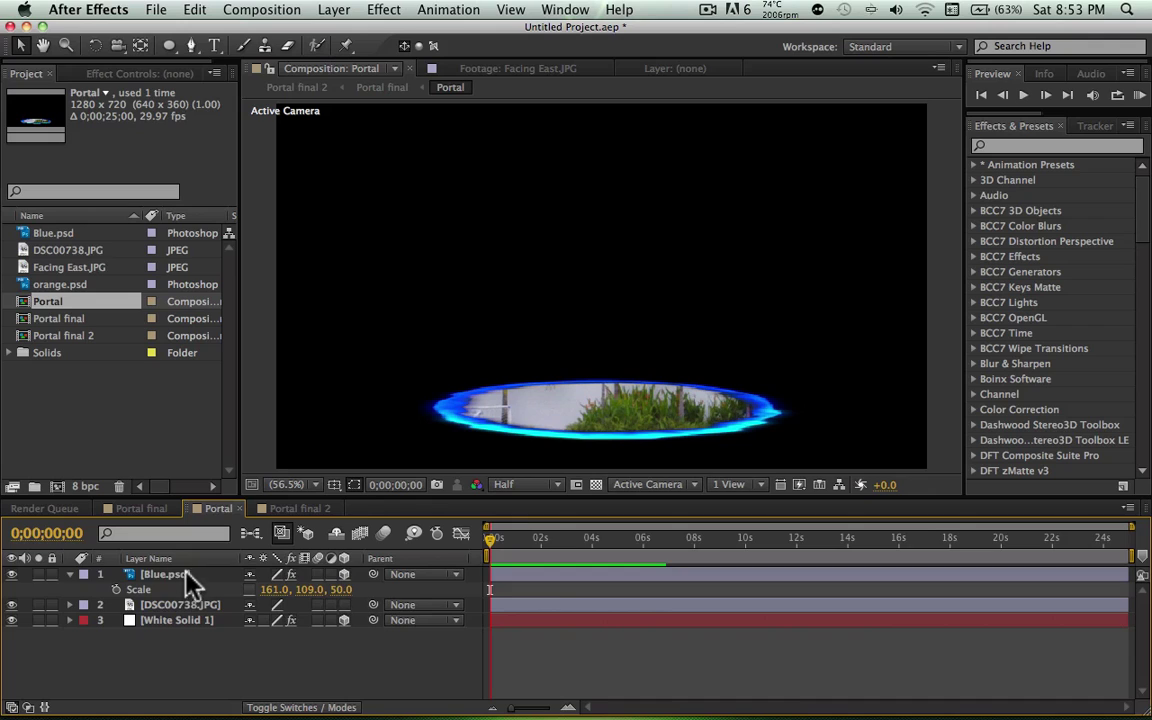
Step: Compare the Blue.psd and orange.psd ring footage in the Project panel
left_click(78, 236)
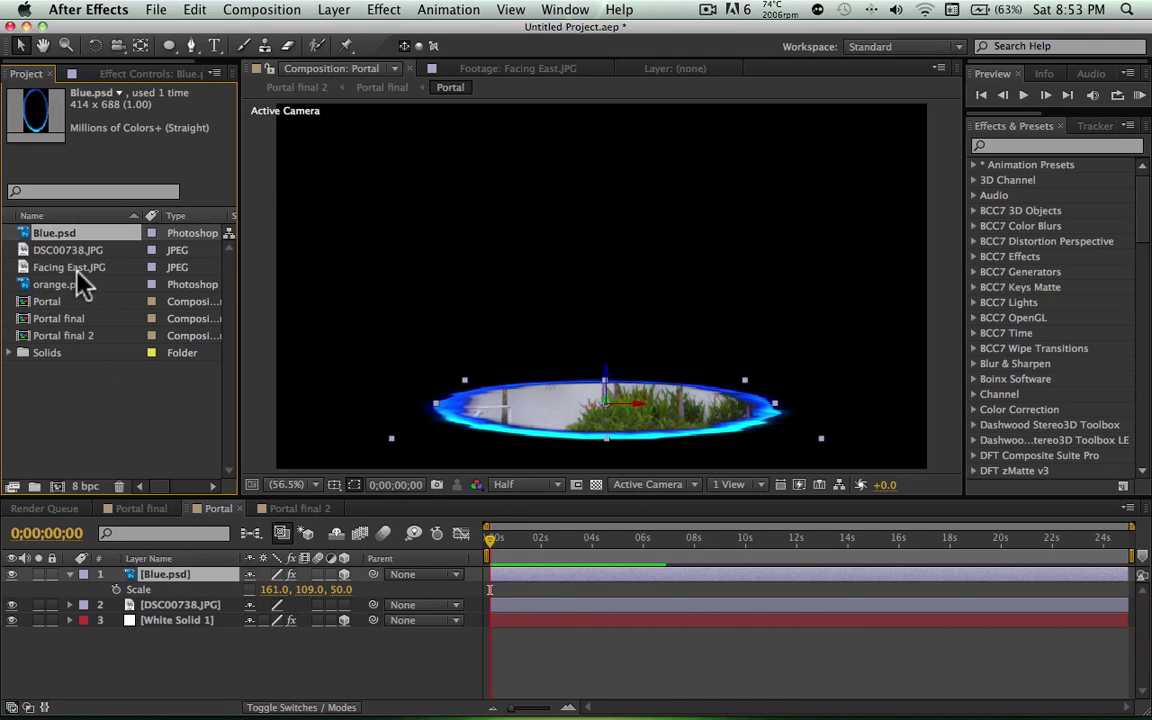
left_click(74, 285)
left_click(73, 235)
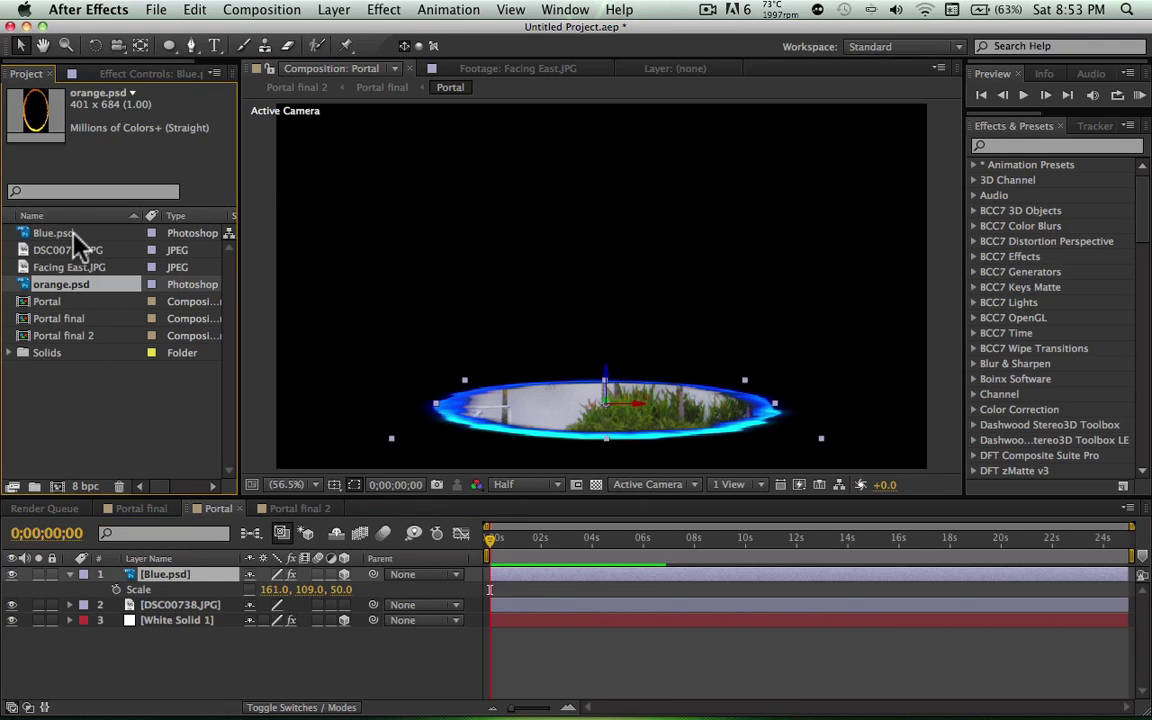
left_click(133, 378)
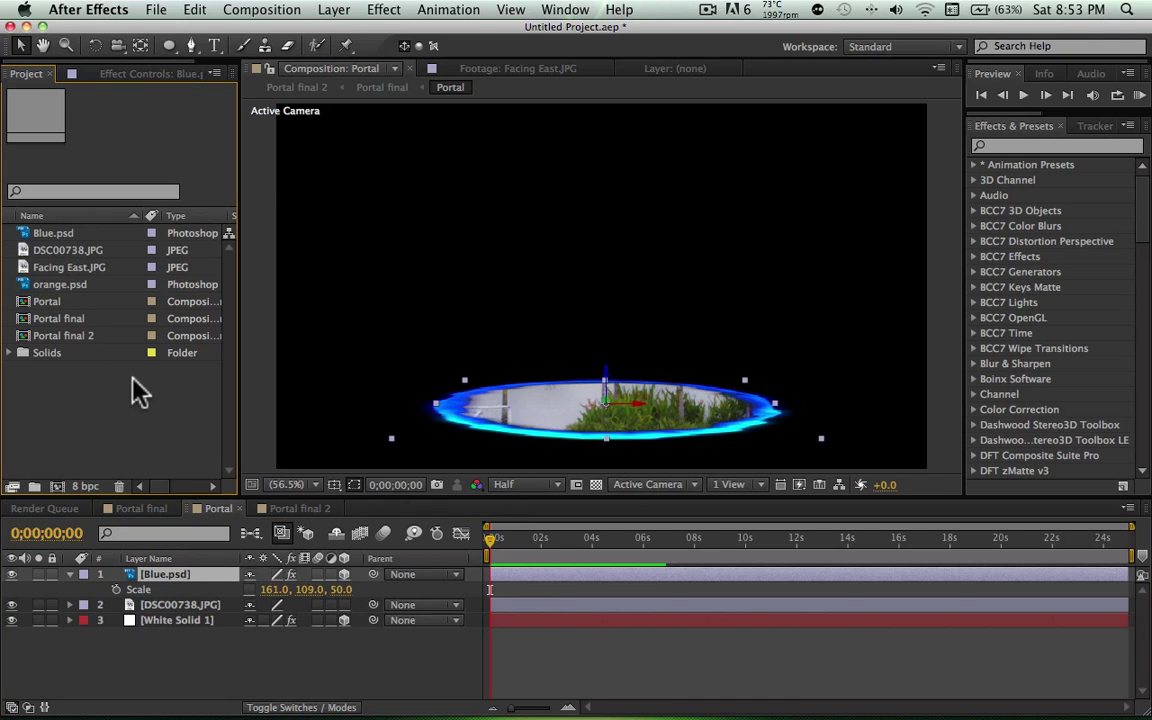
left_click(60, 284)
left_click(67, 233, "super")
left_click(78, 286)
left_click(80, 240)
left_click(88, 288)
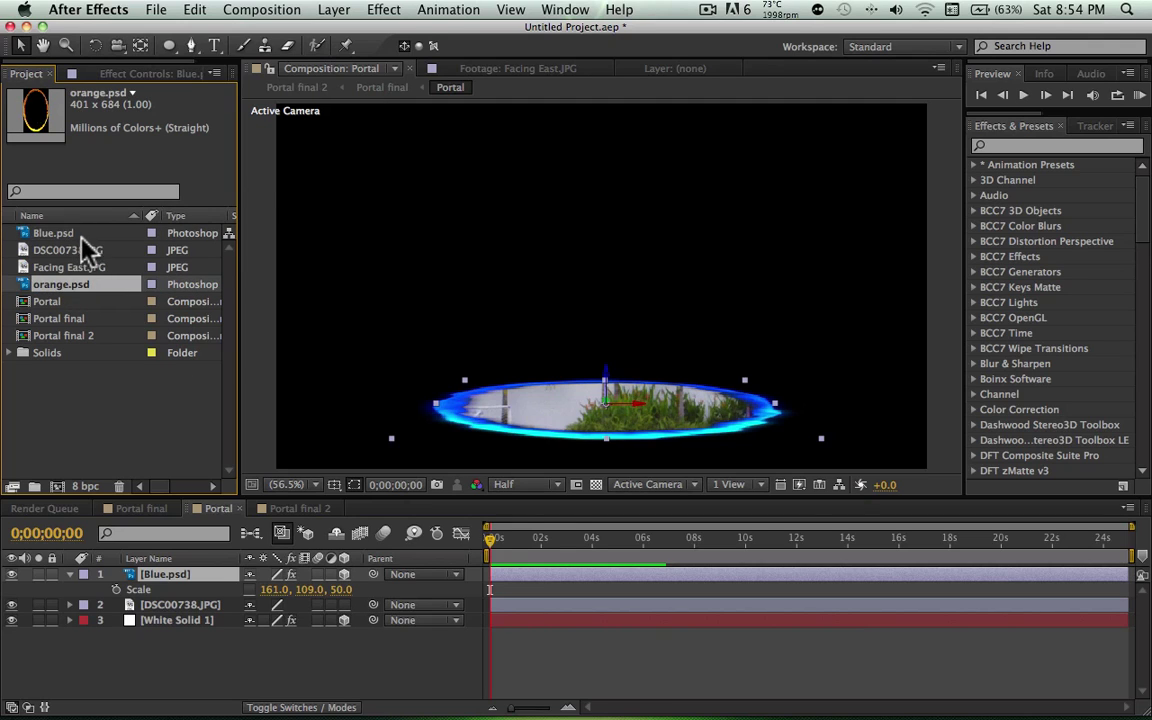
left_click(82, 238)
left_click(90, 293)
left_click(75, 233)
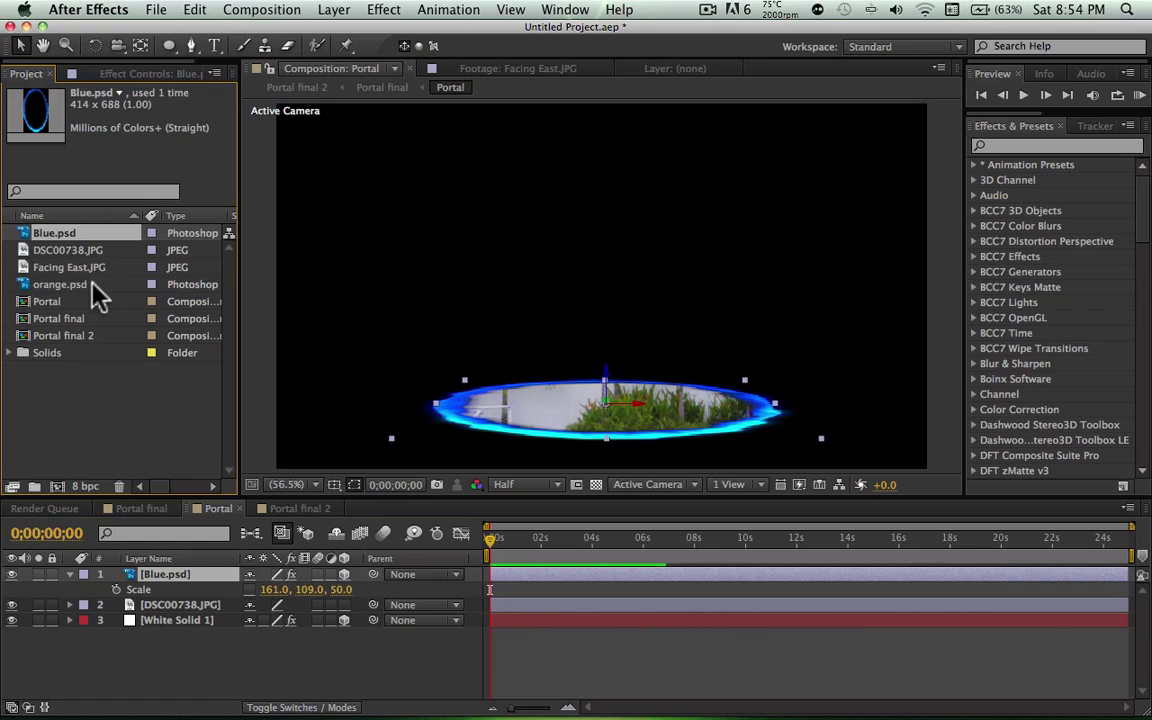
left_click(90, 285)
left_click(83, 236)
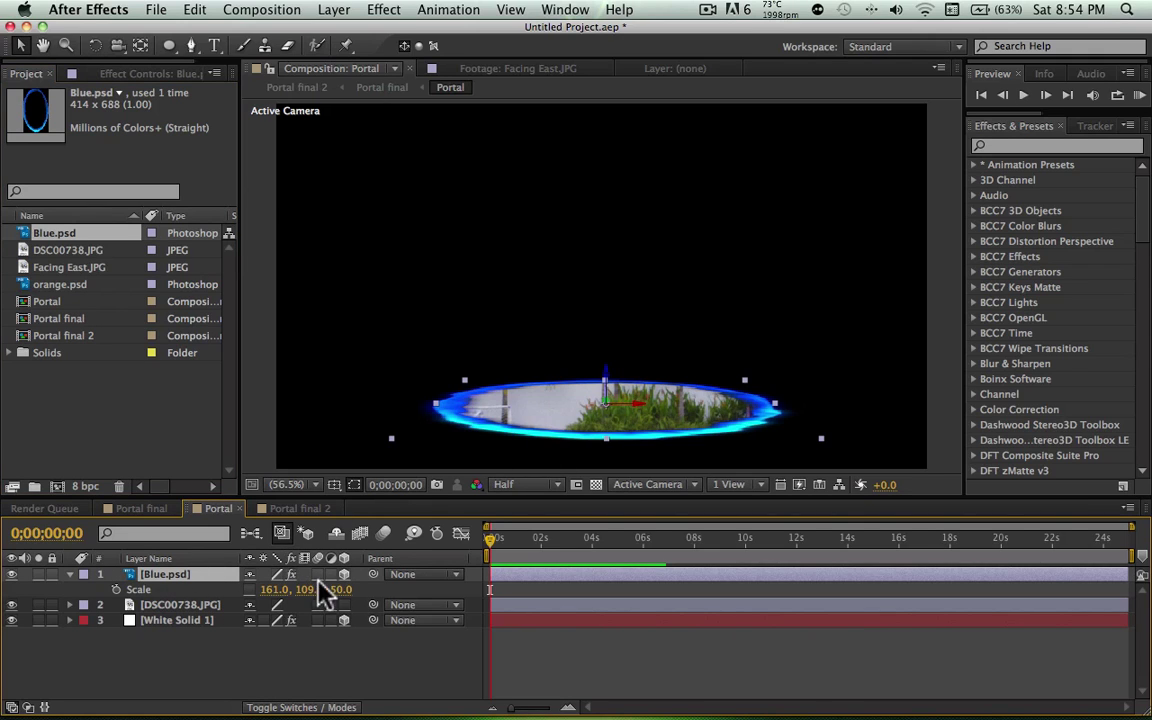
Step: Check the blue ring's rotation values and hide the DSC00738.JPG photo layer
key("r")
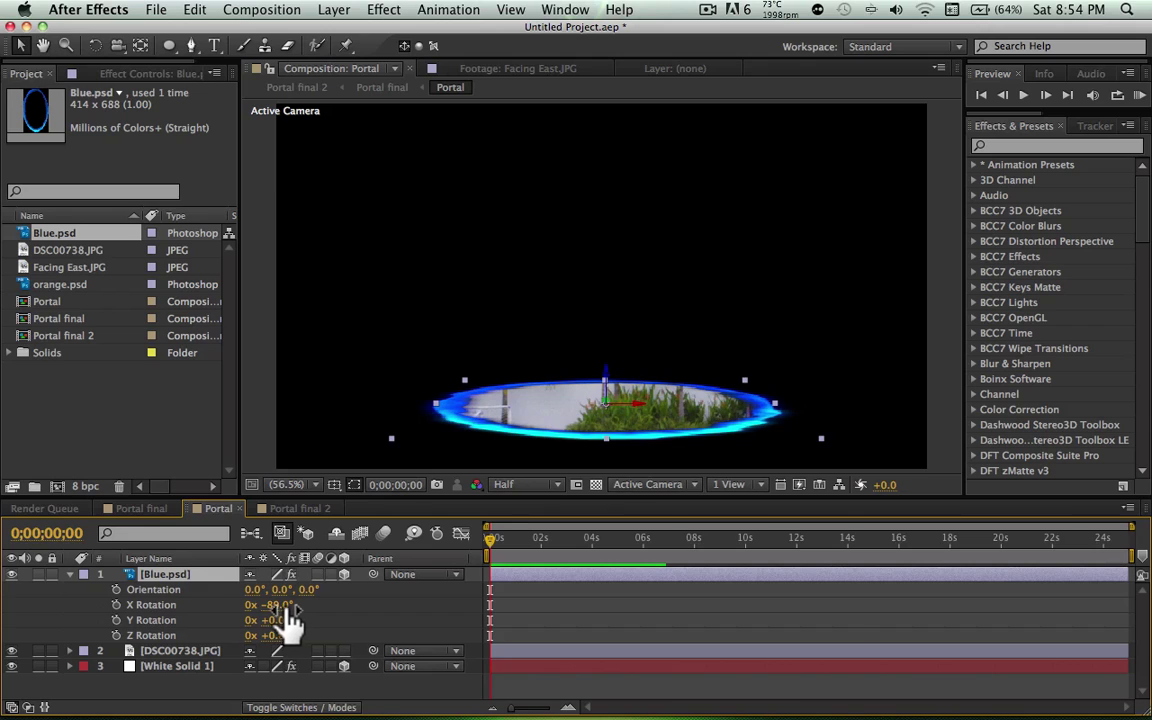
key("r")
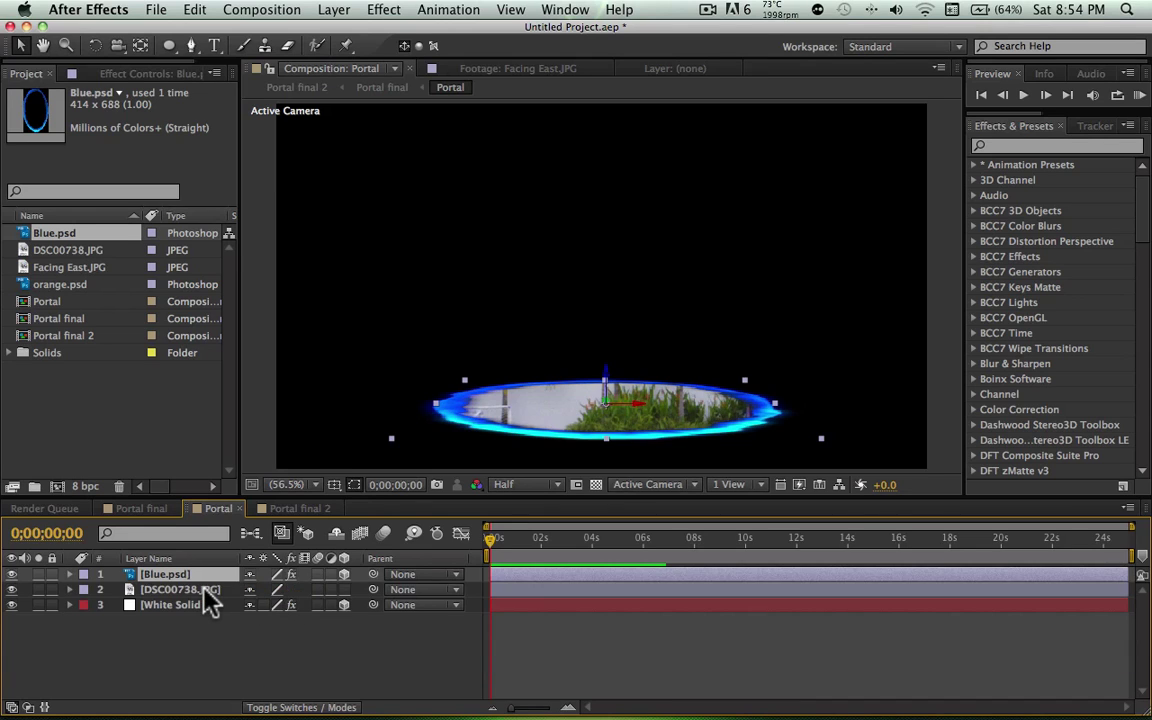
left_click(180, 590)
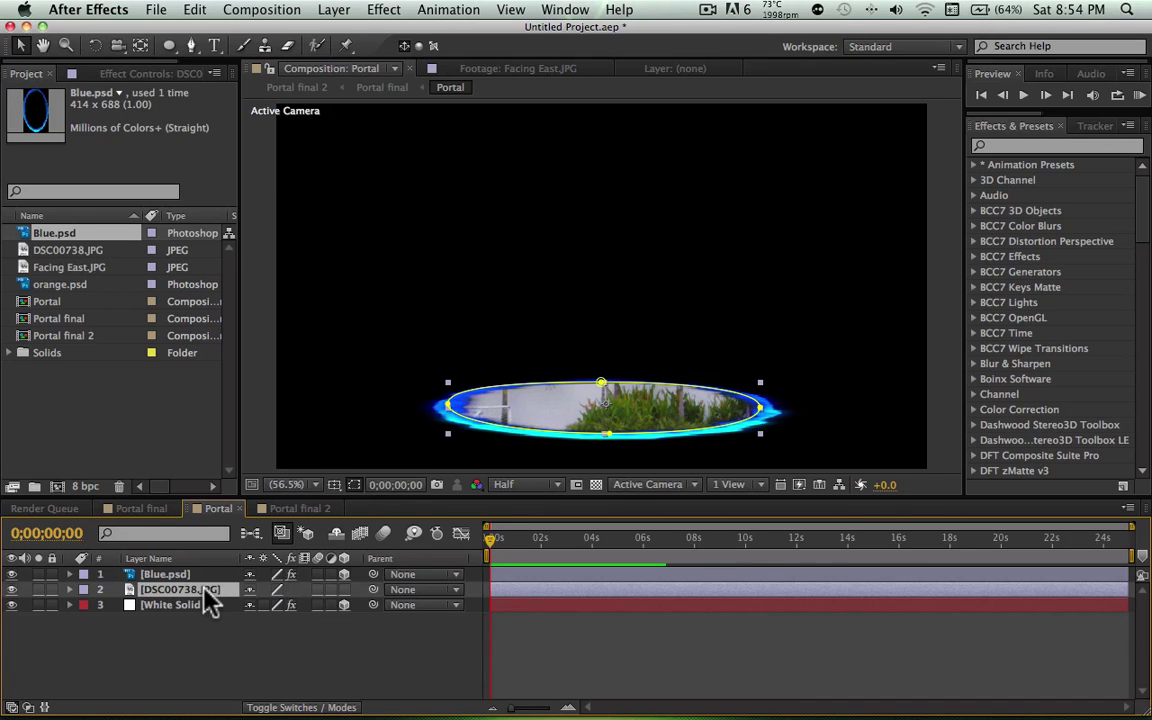
left_click(12, 590)
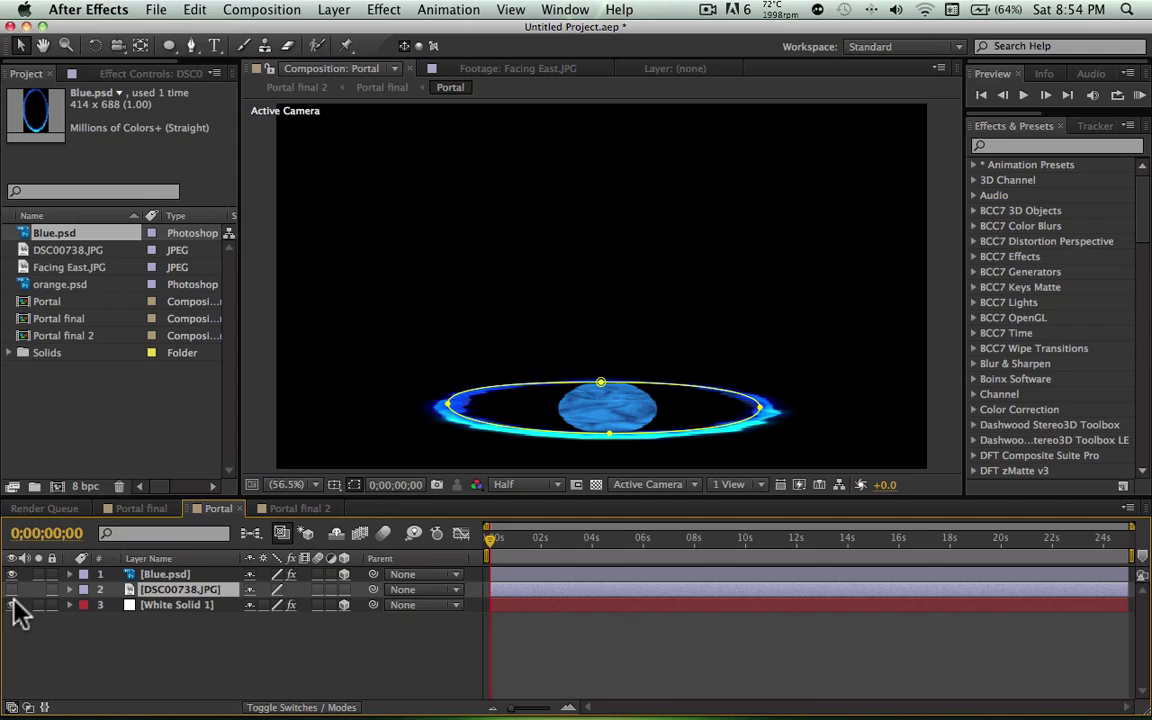
Step: Delete White Solid 1 and make the DSC00738.JPG photo visible again
left_click(196, 608)
key("Delete")
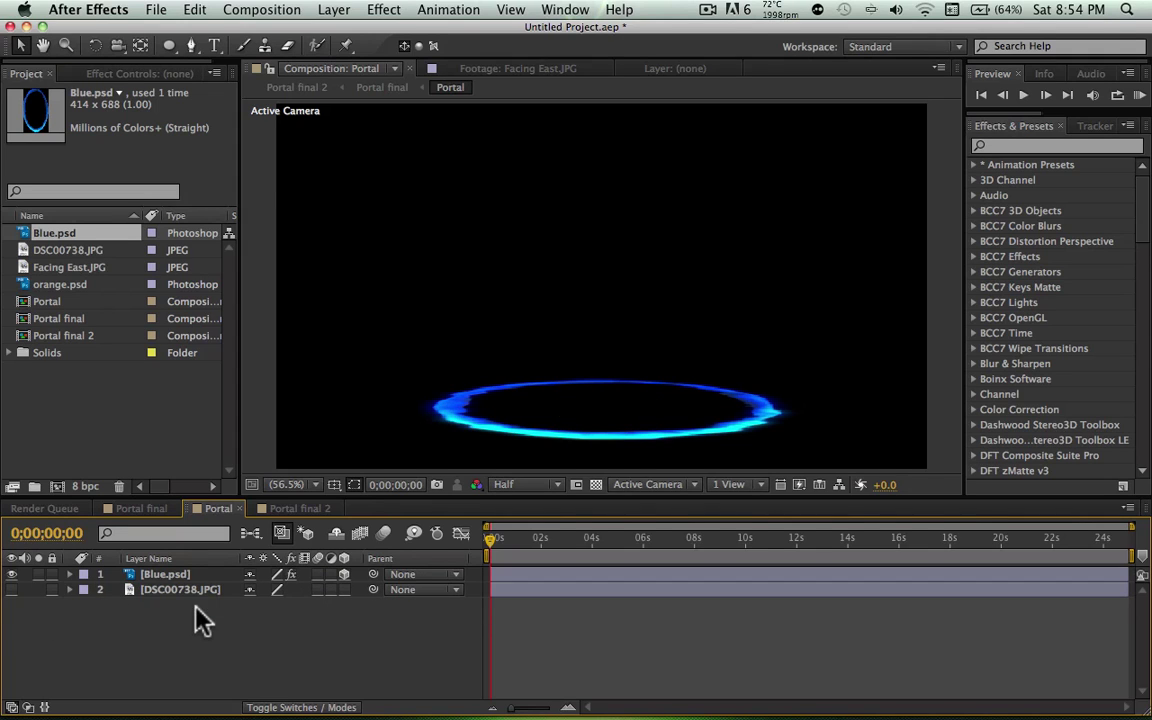
left_click(12, 590)
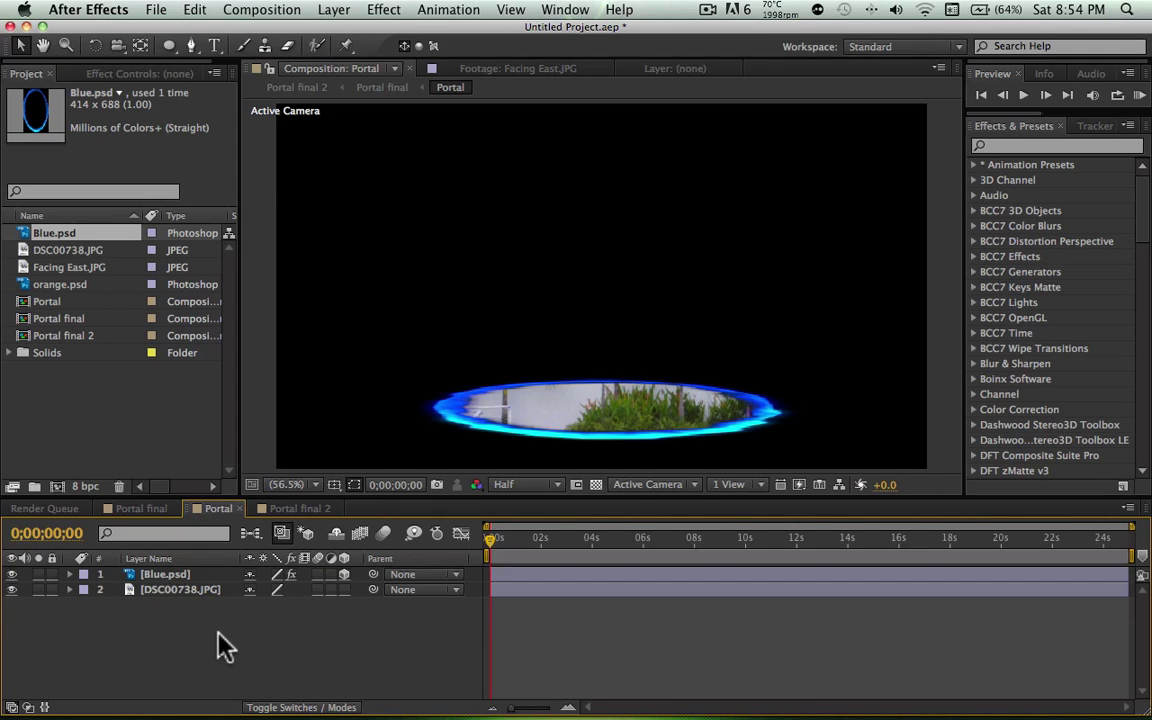
left_click(200, 592)
left_click(13, 590)
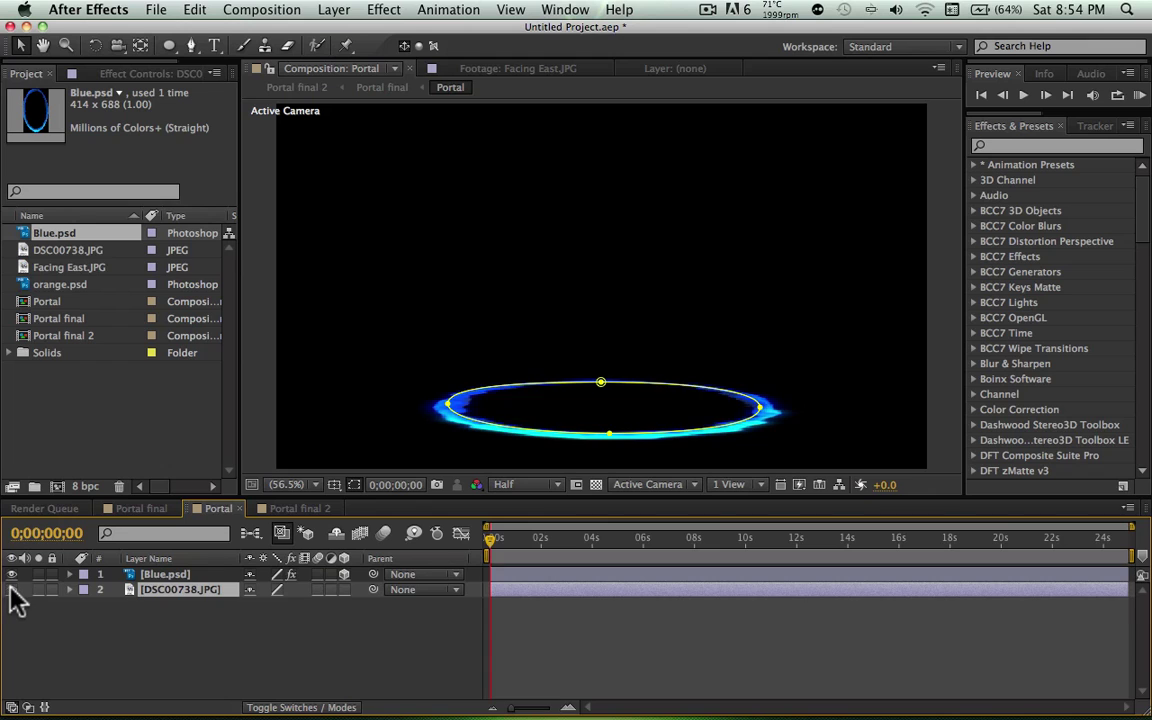
left_click(13, 590)
left_click(193, 630)
Step: Create a new white solid layer via Layer > New > Solid
left_click(334, 9)
mouse_move(335, 31)
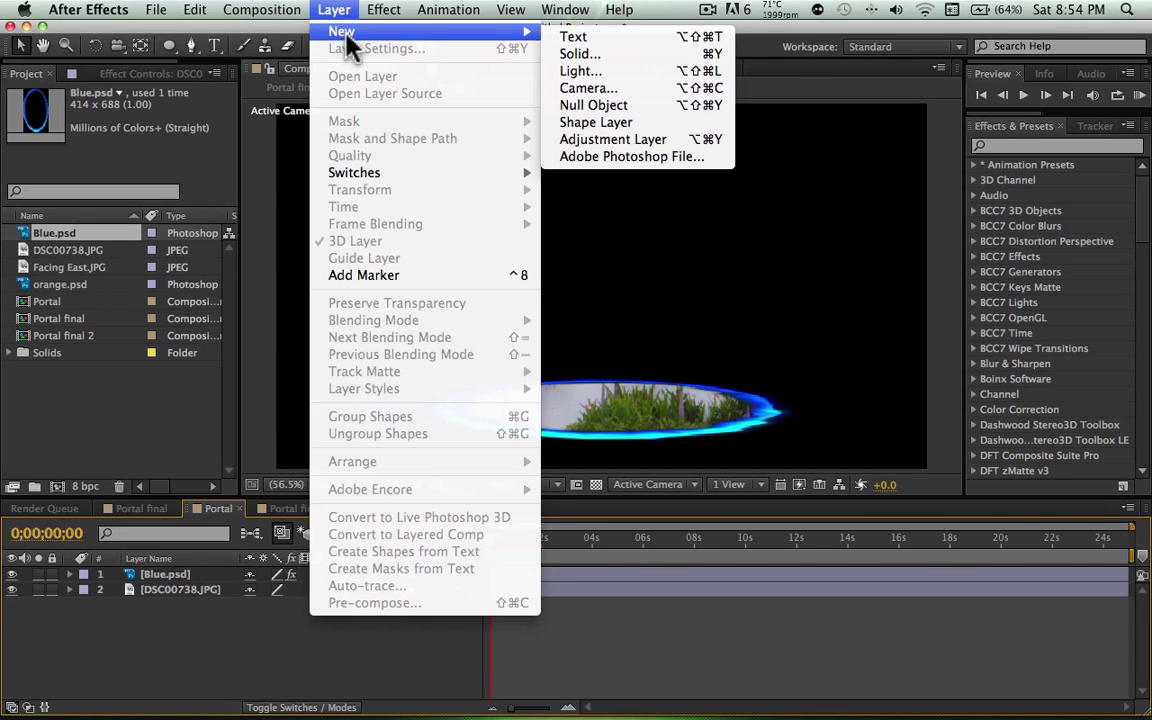
left_click(577, 54)
key("Return")
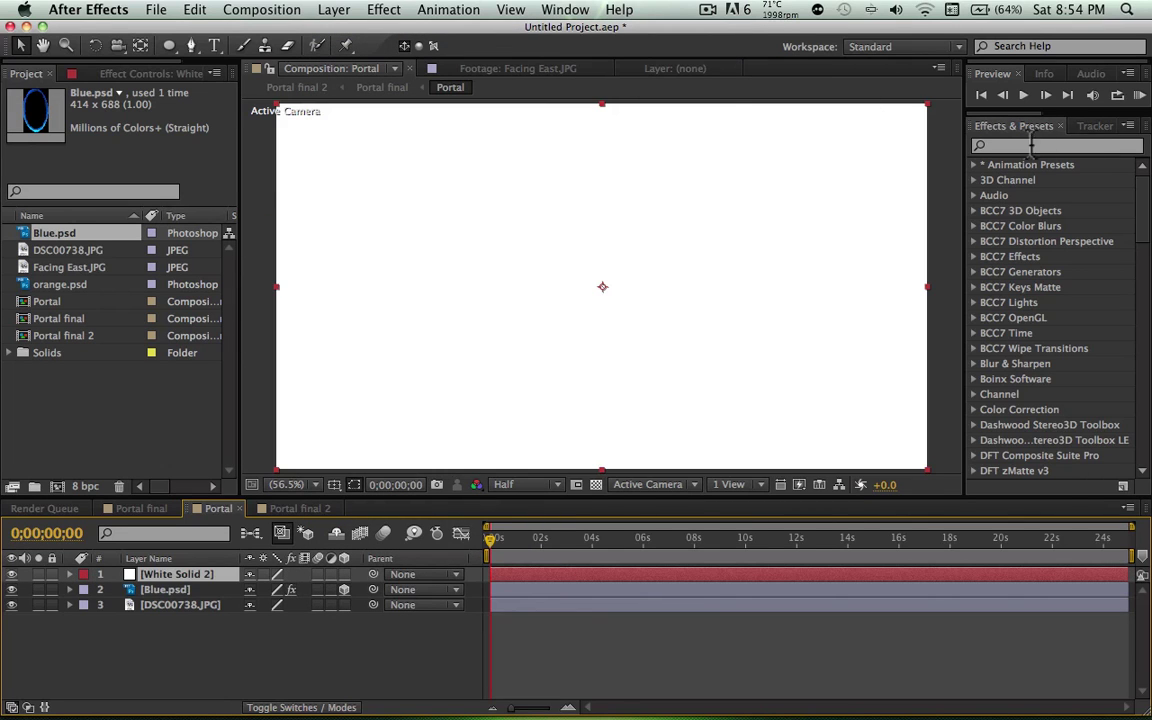
Step: Find Fractal Noise in Effects & Presets and apply it to the white solid
left_click(1021, 146)
type("fractal")
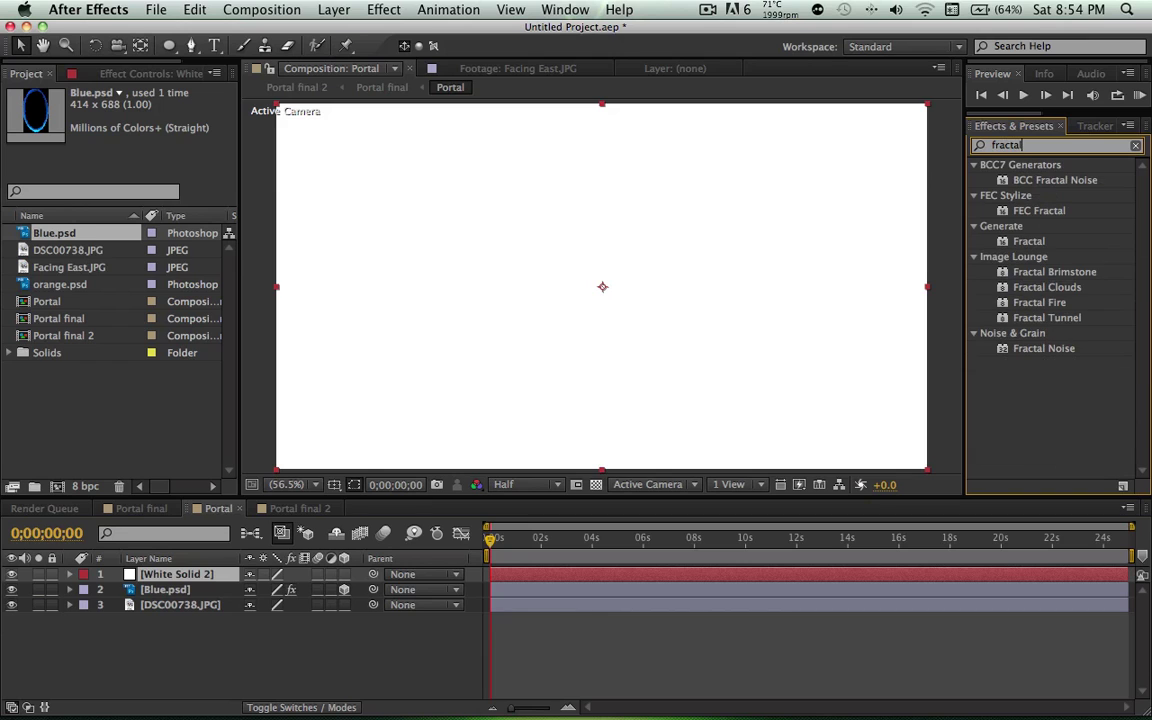
left_click(1044, 348)
left_click_drag(1044, 348, 752, 357)
Step: Set Fractal Type to Swirly, Contrast to 150 and Brightness to -30
left_click(174, 148)
left_click(174, 148)
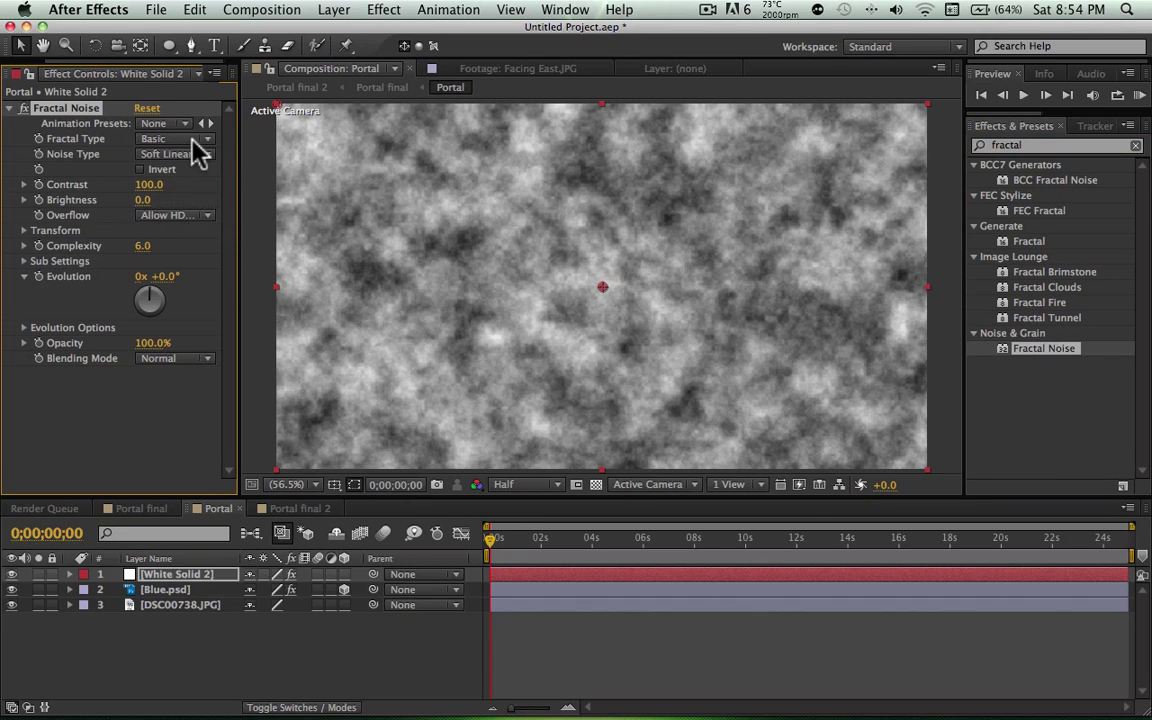
left_click(178, 139)
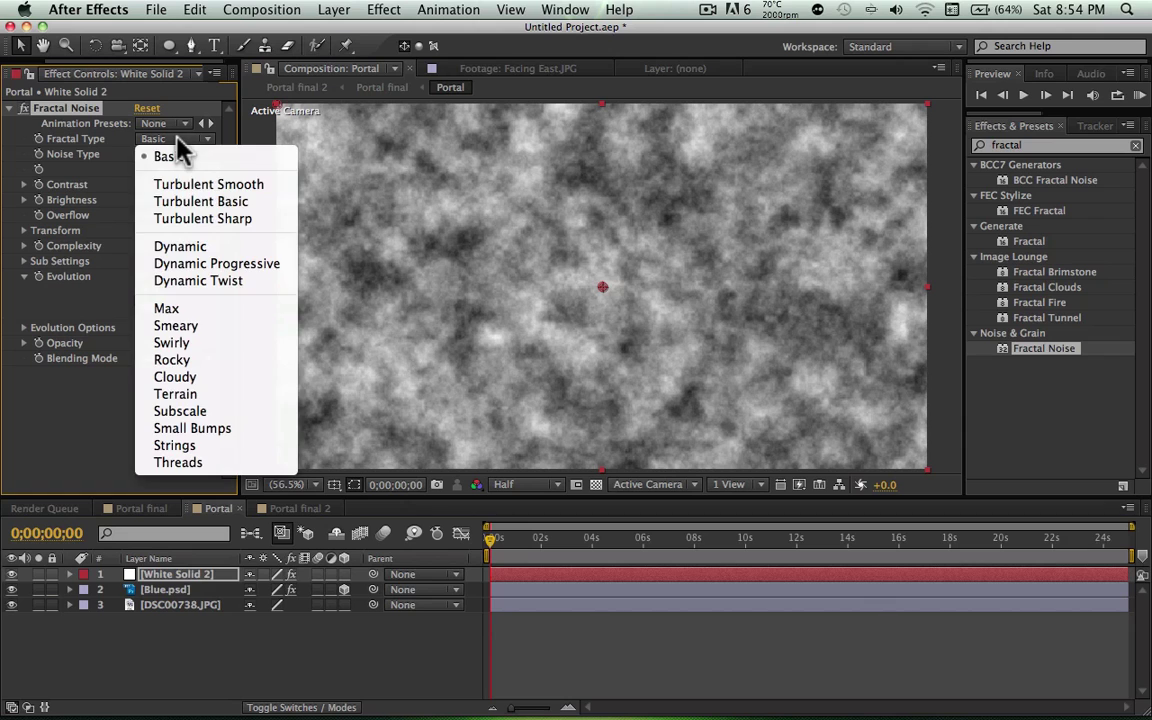
left_click(205, 342)
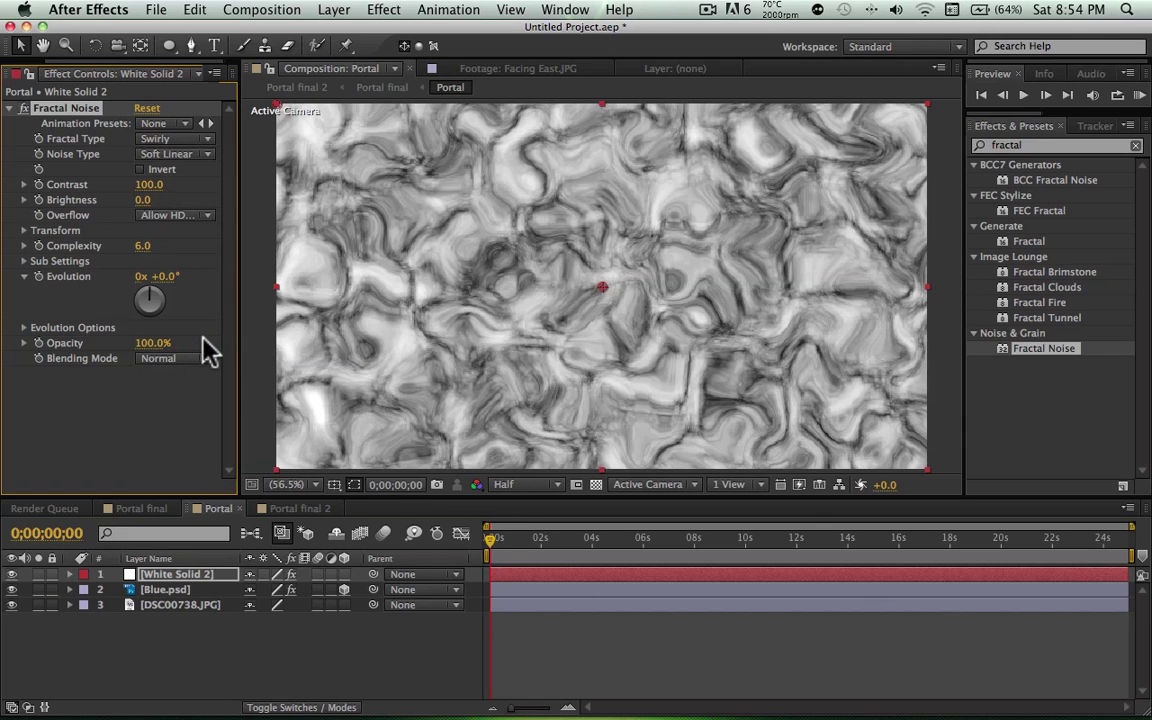
left_click(148, 185)
type("150")
key("Return")
left_click_drag(157, 201, 120, 199)
Step: Try Contrast values 170 and 160, then settle back on 150
left_click(148, 185)
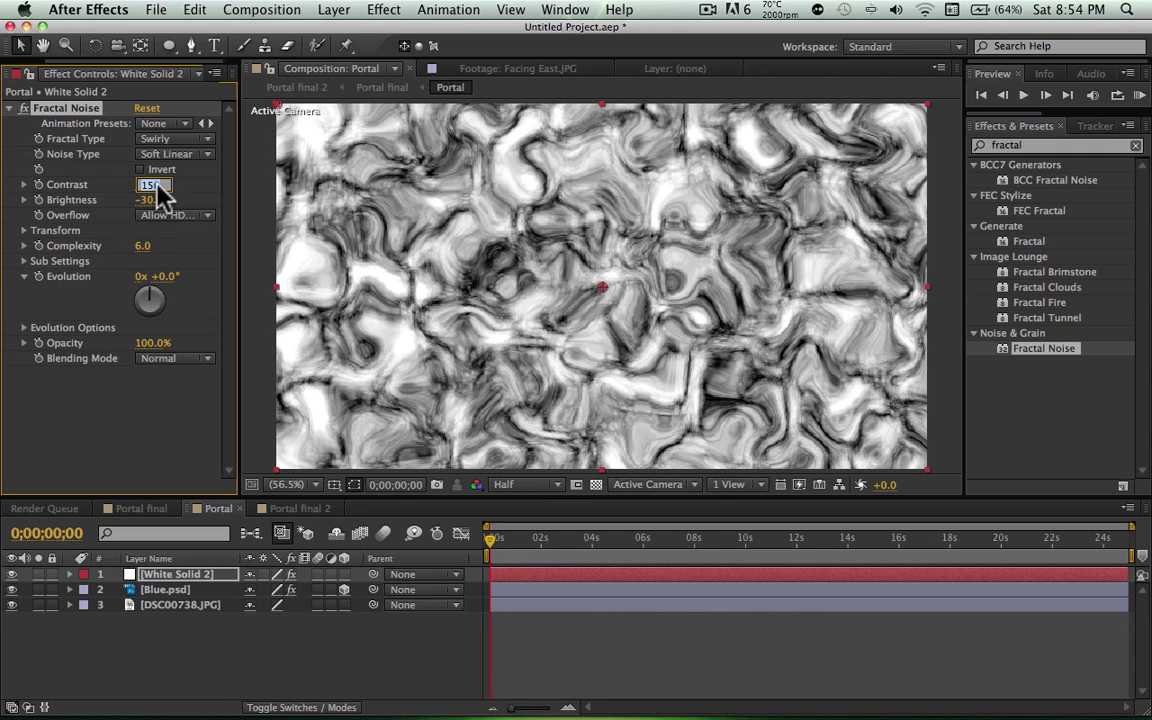
type("17")
key("Return")
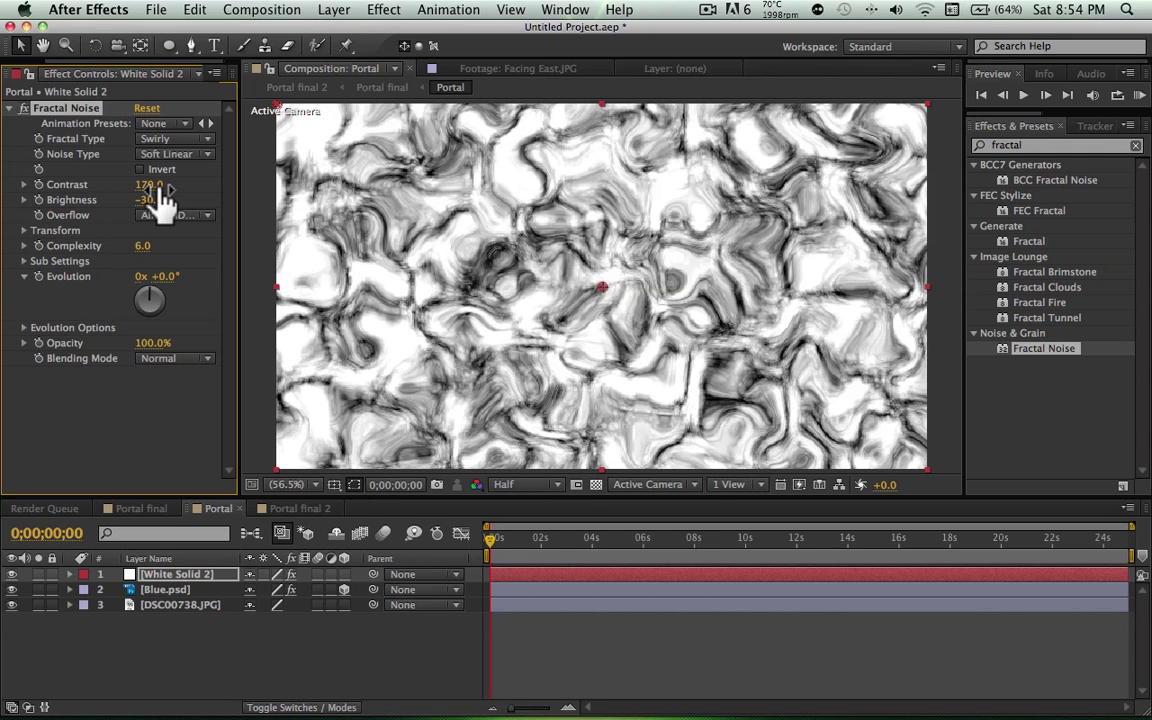
left_click(148, 185)
type("160")
key("Return")
left_click(148, 185)
type("150")
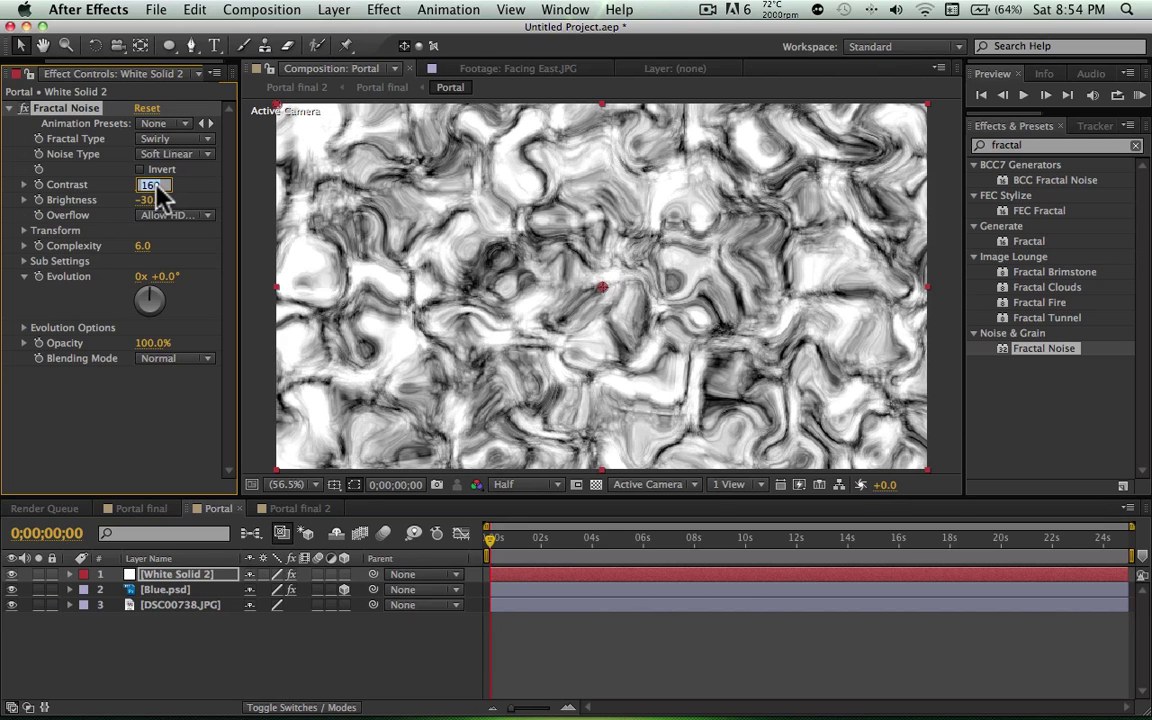
key("Return")
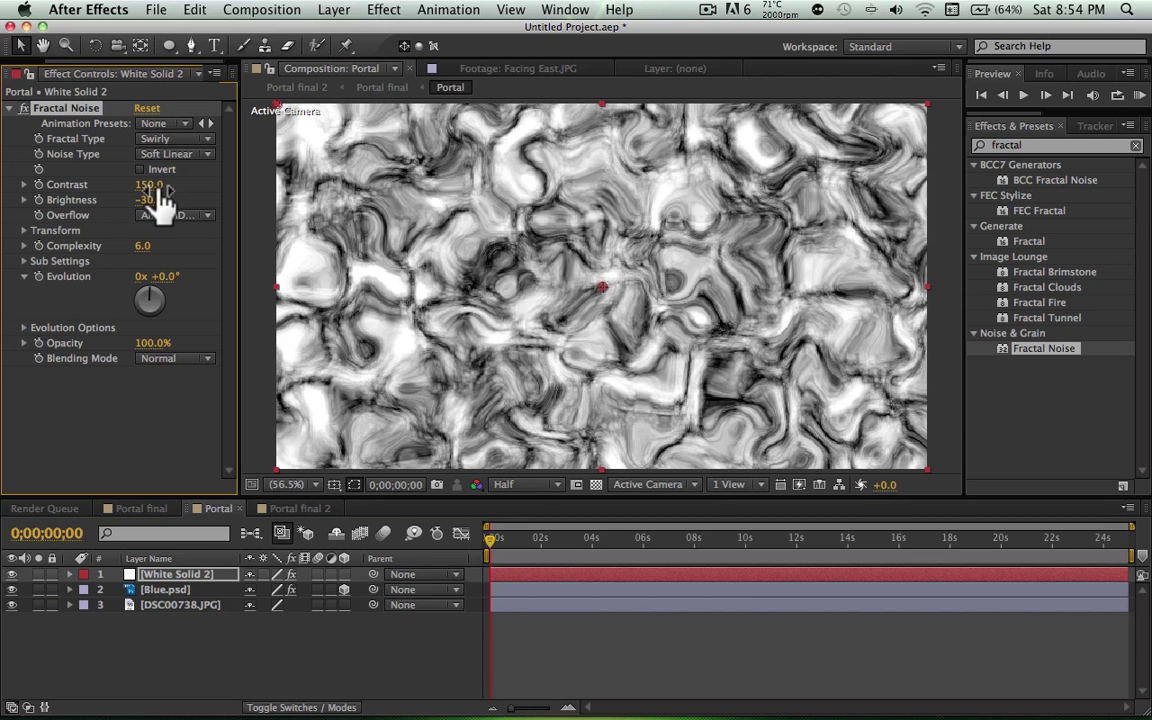
Step: Give the Fractal Noise Evolution the expression time*25 so it animates
left_click(38, 277, "alt")
key("BackSpace")
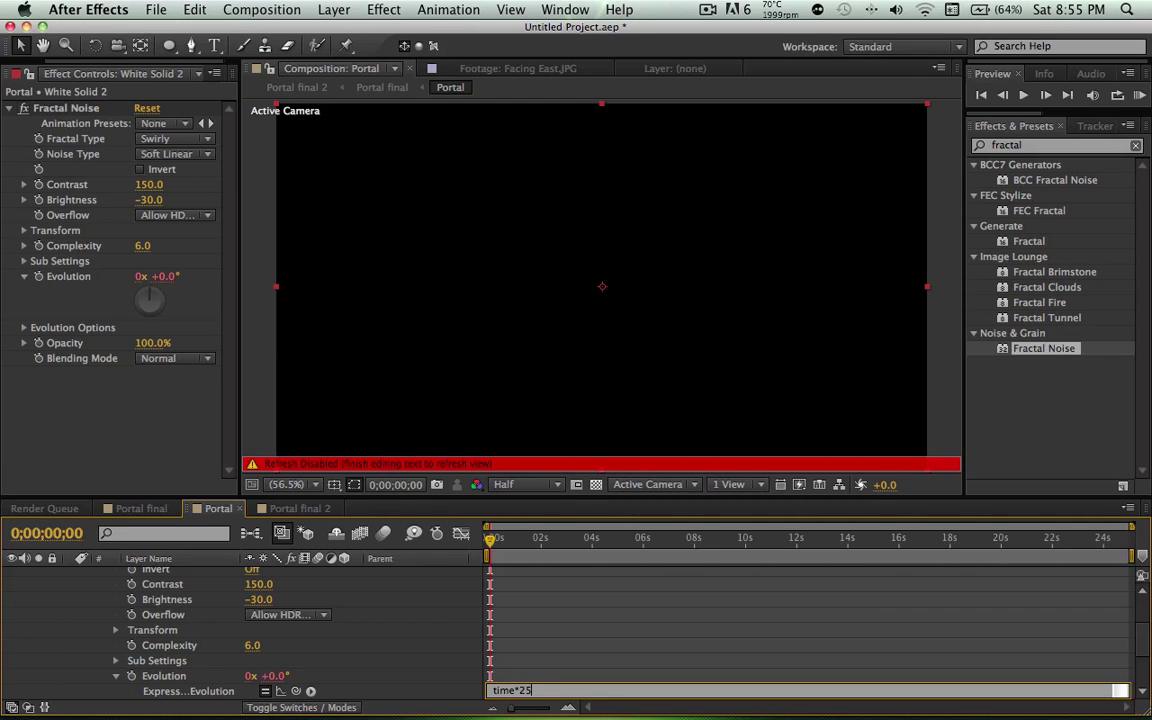
left_click(385, 570)
scroll(133, 590, "up", 3)
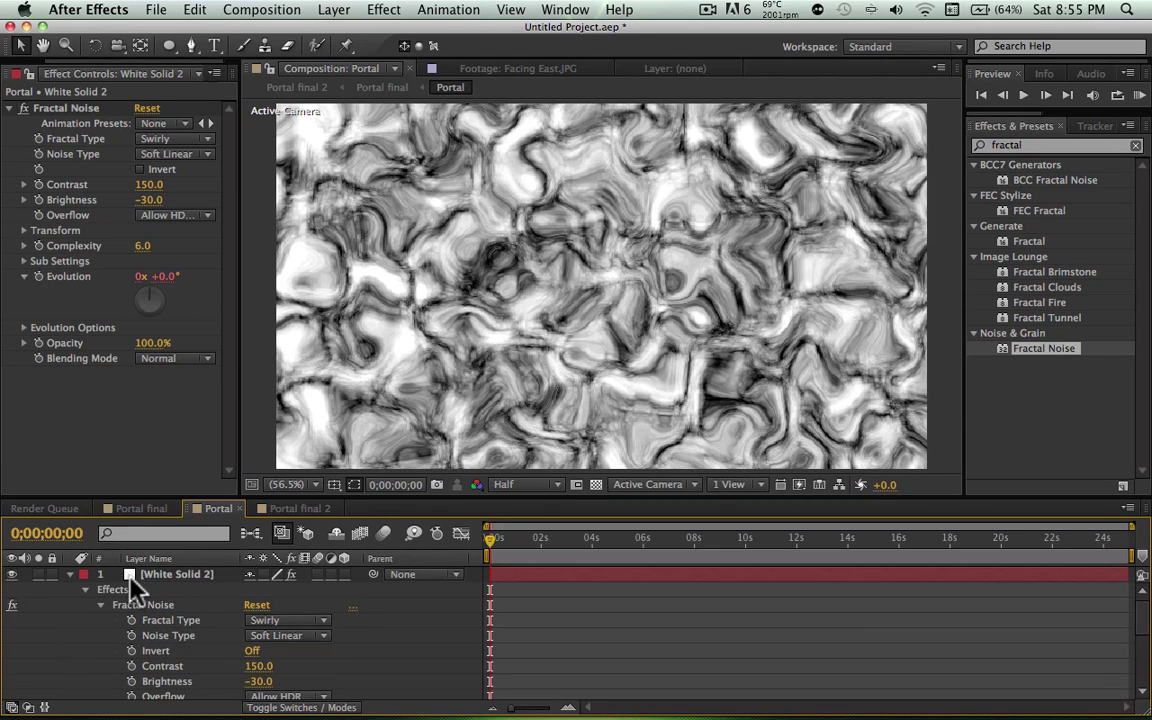
left_click(70, 575)
Step: Preview the animated swirly noise and stop playback at the start
key("space")
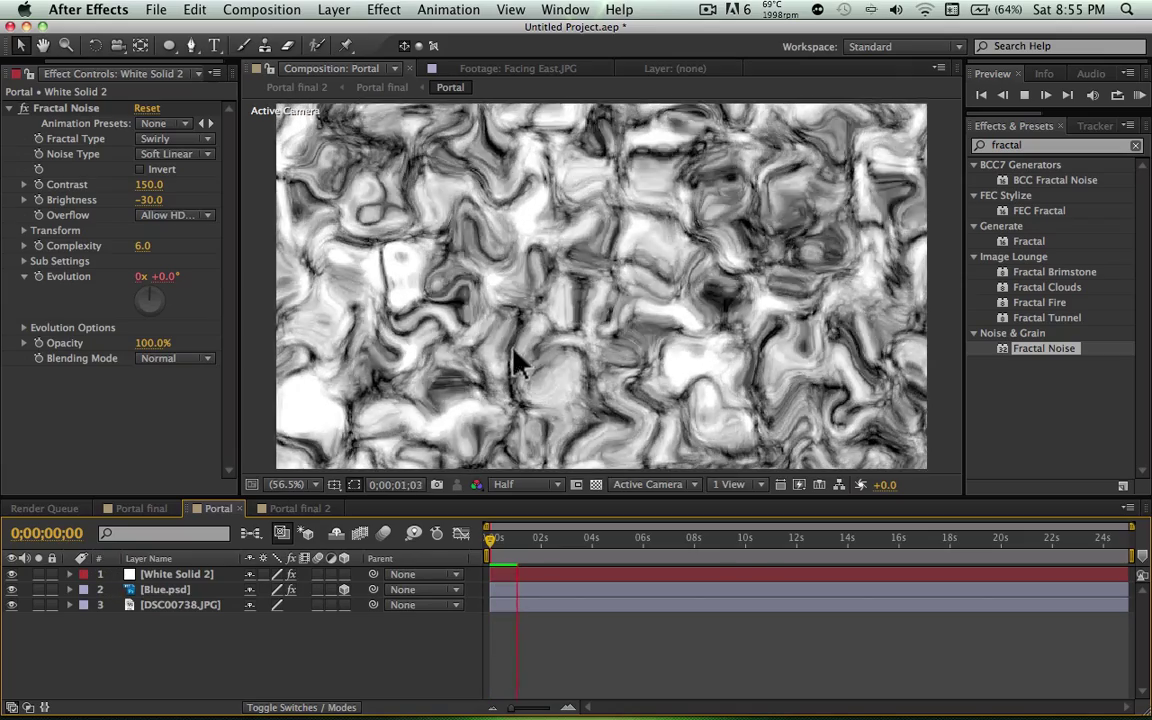
key("space")
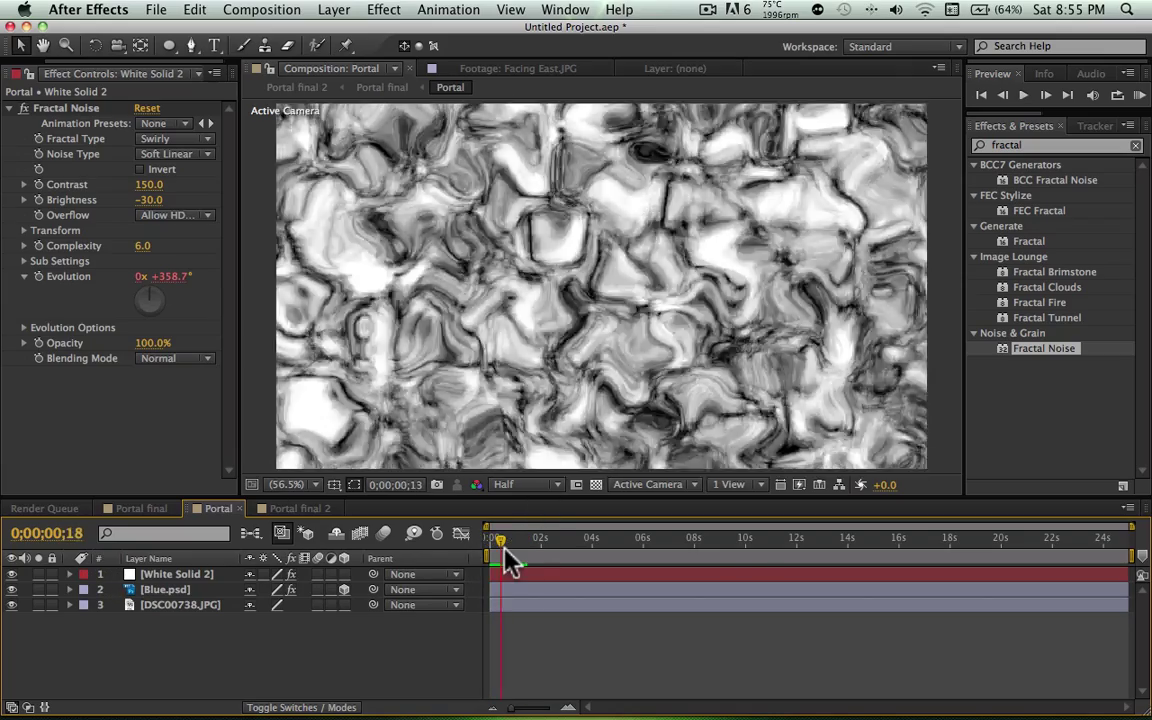
key("space")
Step: Apply the Tint effect to the fractal noise solid
double_click(1066, 148)
type("tint")
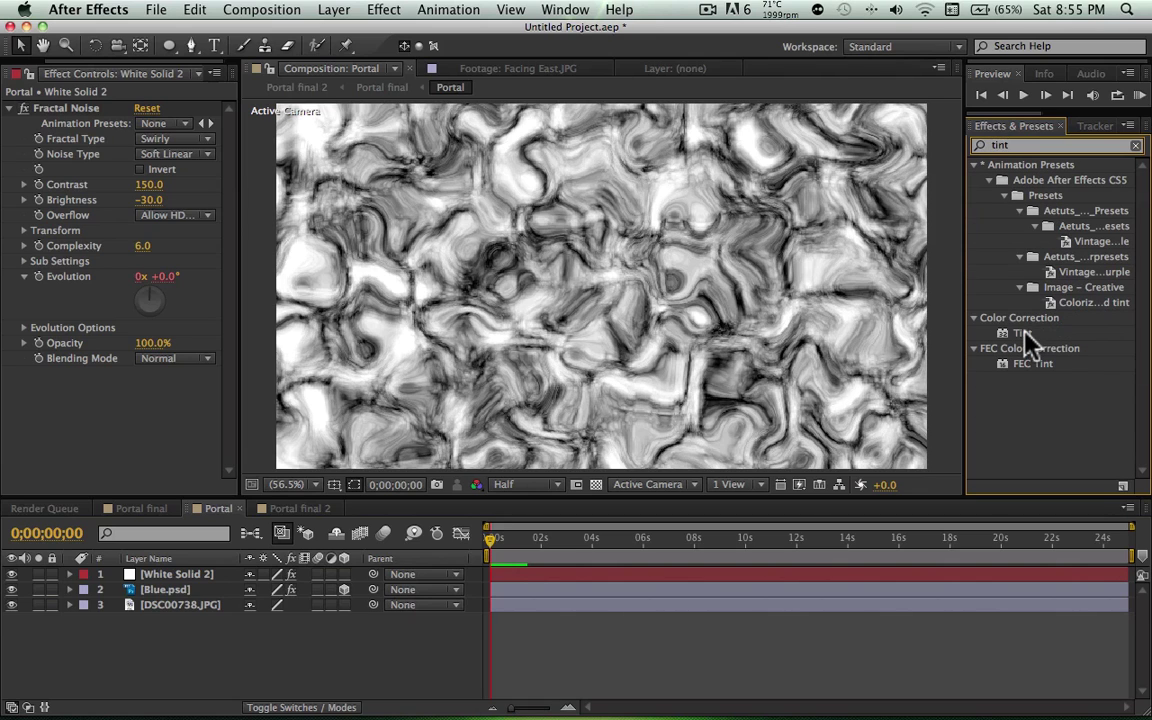
left_click_drag(1022, 333, 129, 437)
Step: Set Tint's Map White To bright blue #2C8AFF and Map Black To navy #072651
left_click(144, 419)
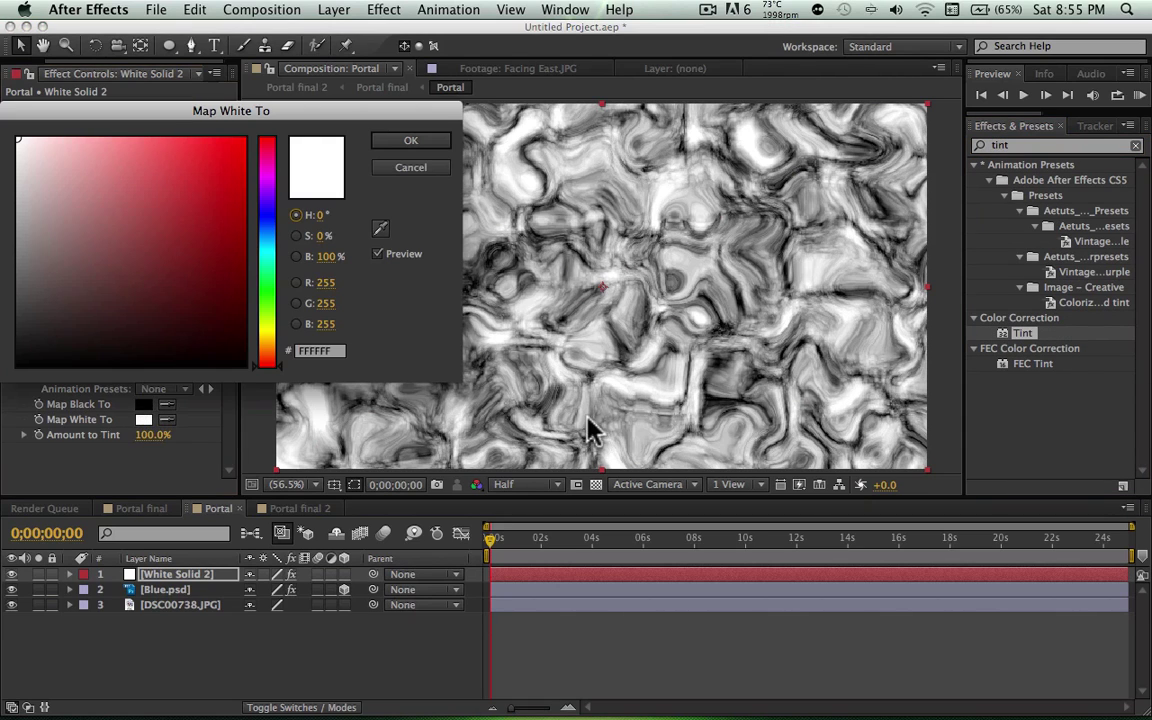
left_click(267, 231)
left_click(245, 165)
left_click_drag(245, 165, 206, 116)
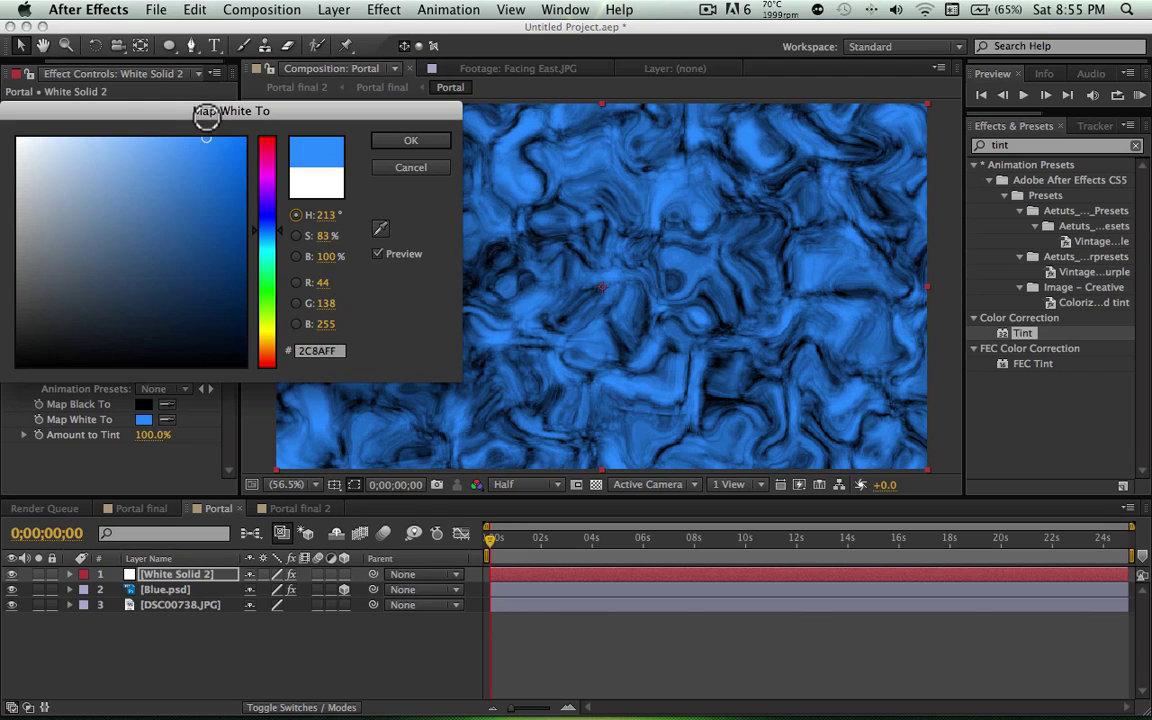
left_click(395, 141)
left_click(145, 404)
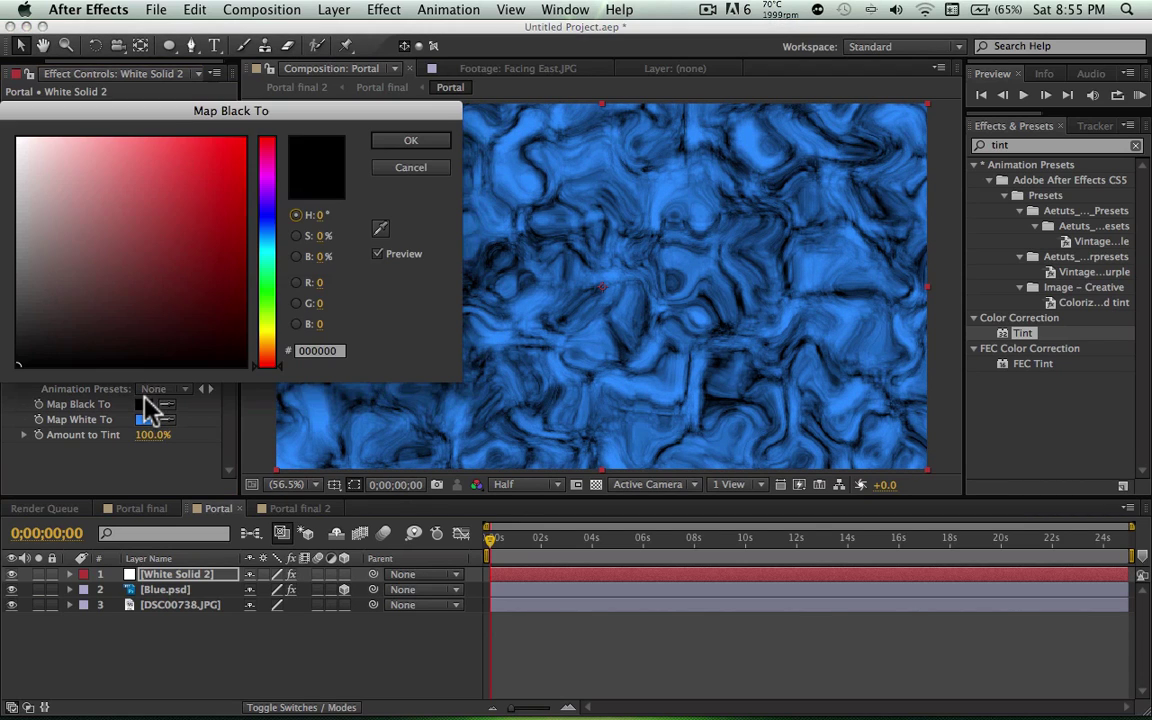
mouse_move(268, 208)
left_mouse_down()
mouse_move(271, 227)
mouse_move(200, 224)
mouse_move(203, 198)
mouse_move(168, 211)
mouse_move(242, 281)
left_mouse_up()
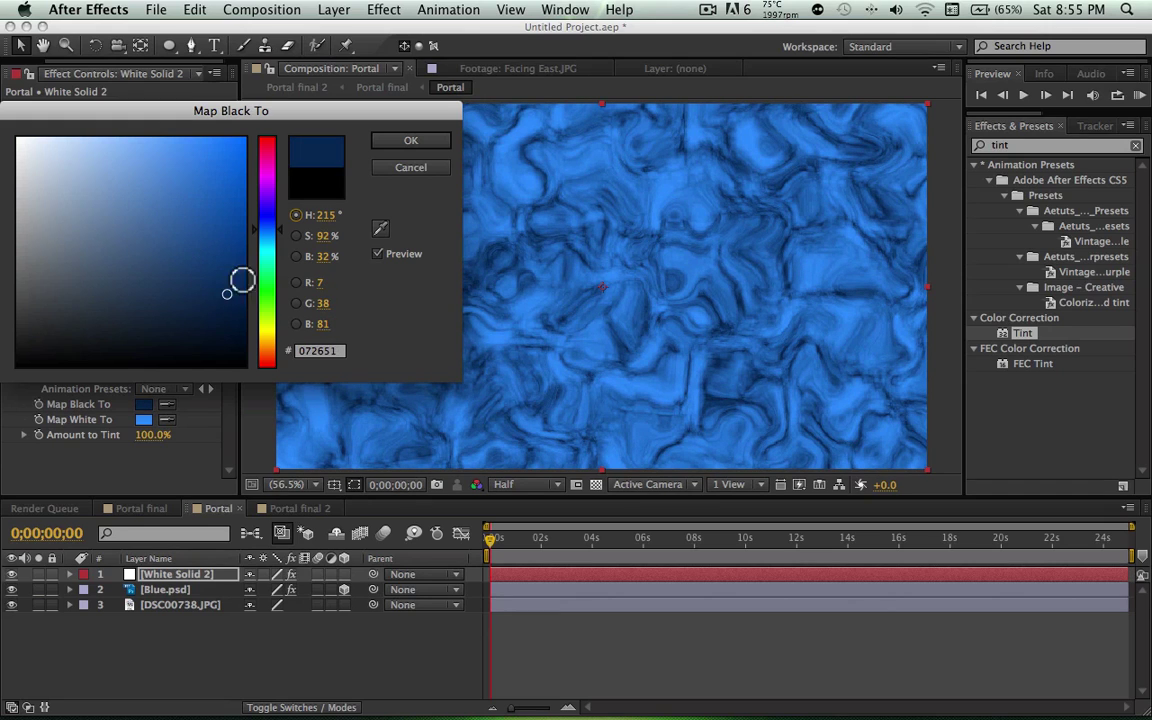
left_click(402, 141)
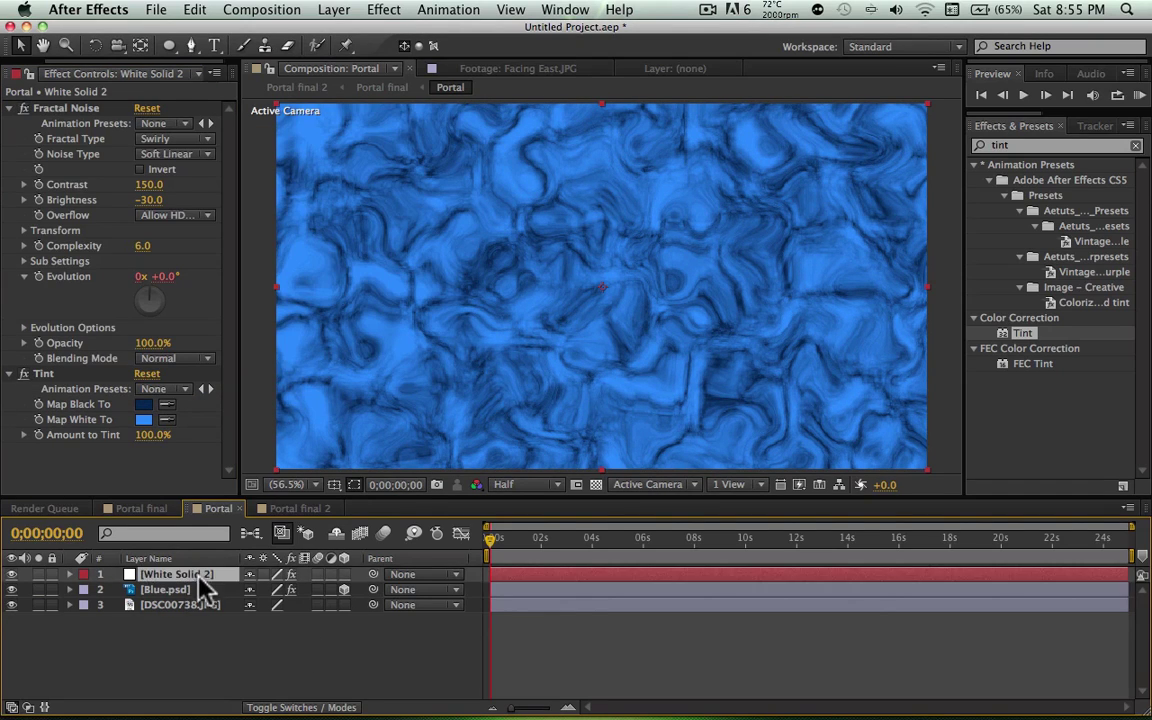
Step: Move White Solid 2 to the bottom and mask it with an ellipse inside the ring
left_click_drag(200, 580, 198, 625)
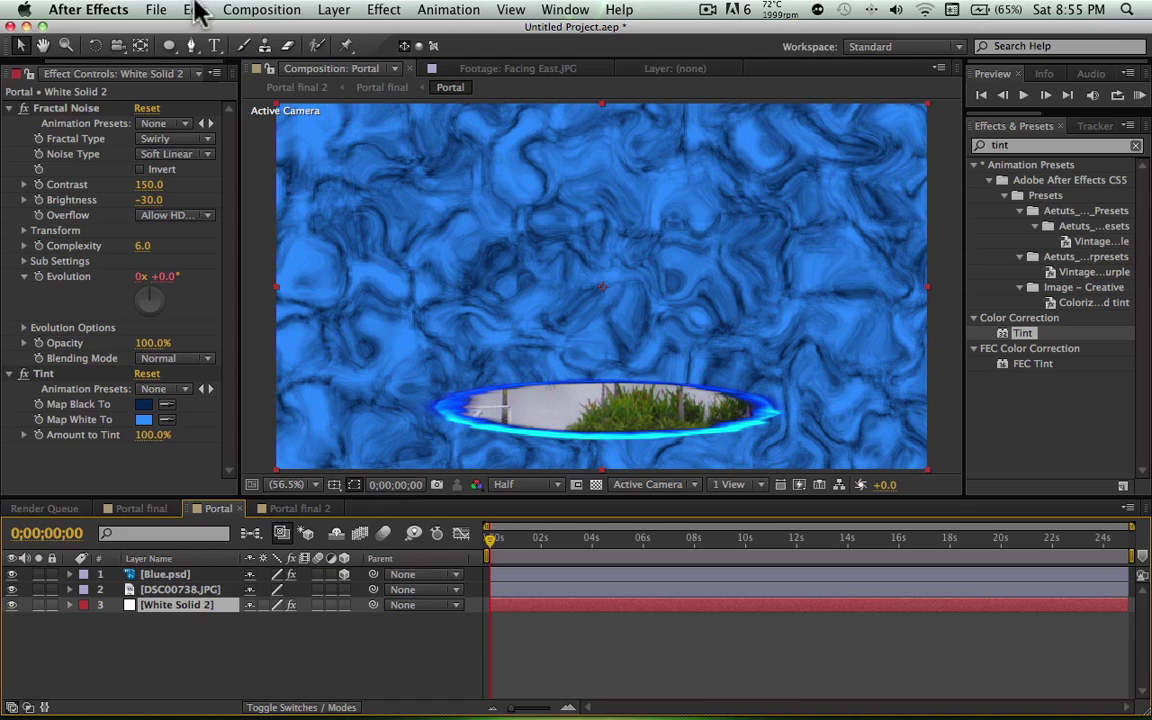
left_click(169, 45)
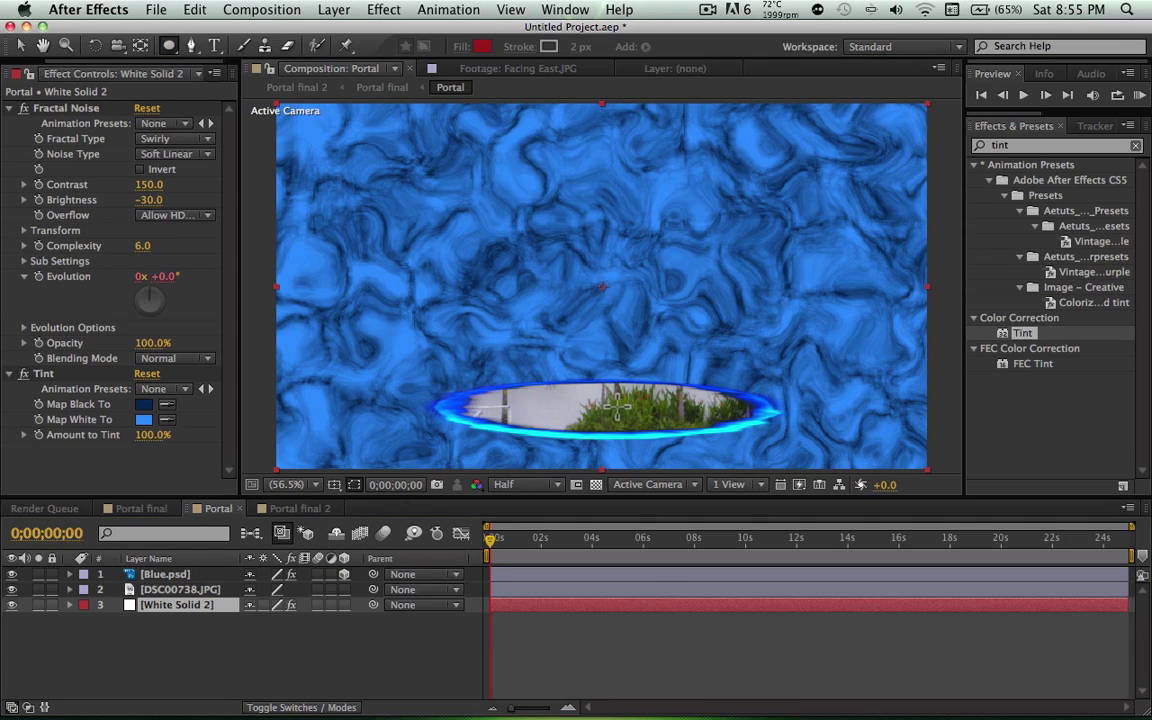
mouse_move(457, 381)
left_mouse_down()
mouse_move(681, 400)
mouse_move(766, 429)
left_mouse_up()
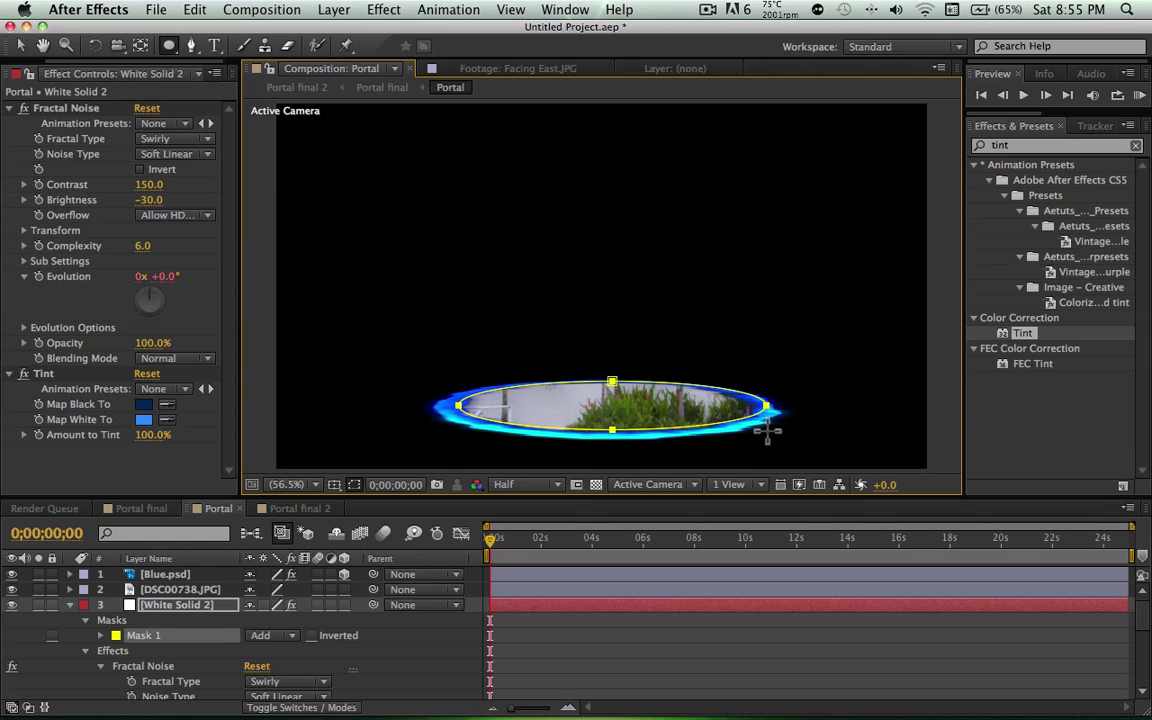
key("v")
double_click(605, 431)
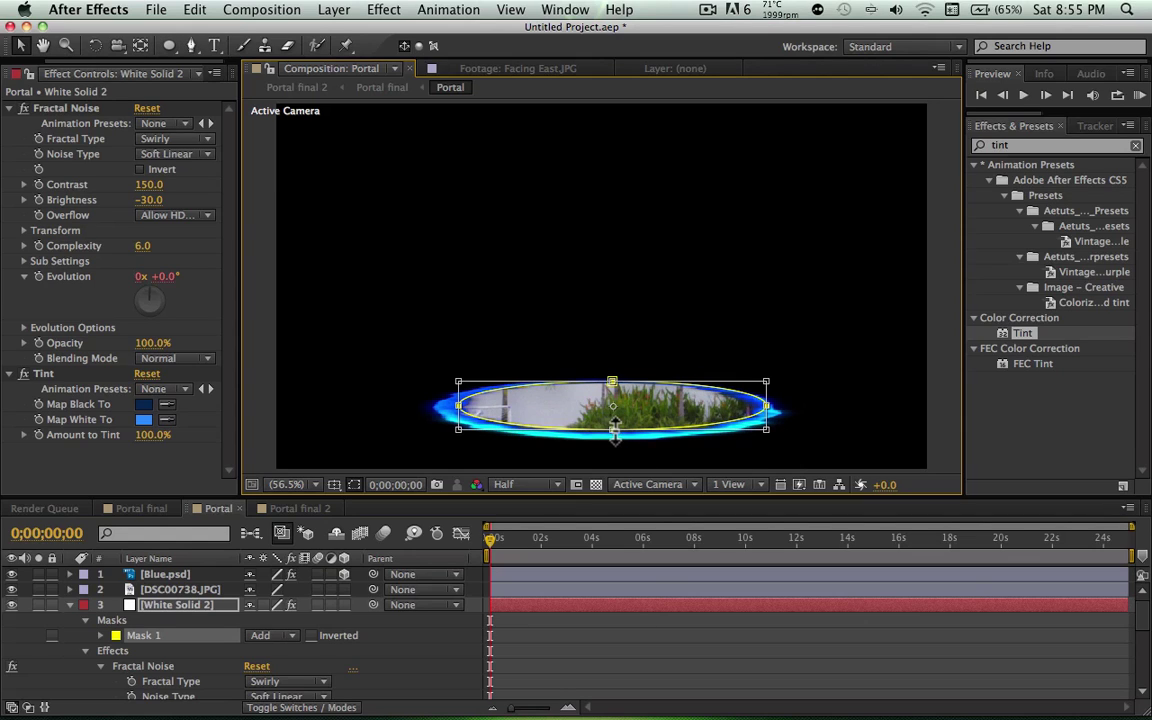
left_click_drag(530, 412, 527, 414)
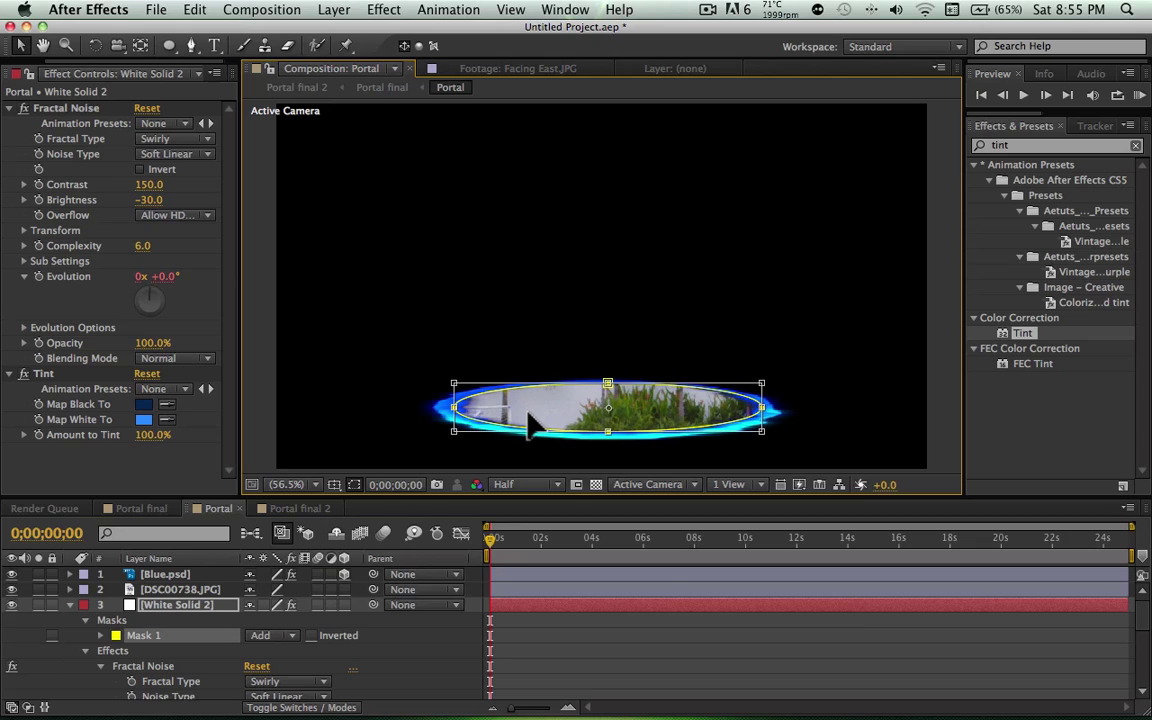
left_click(420, 622)
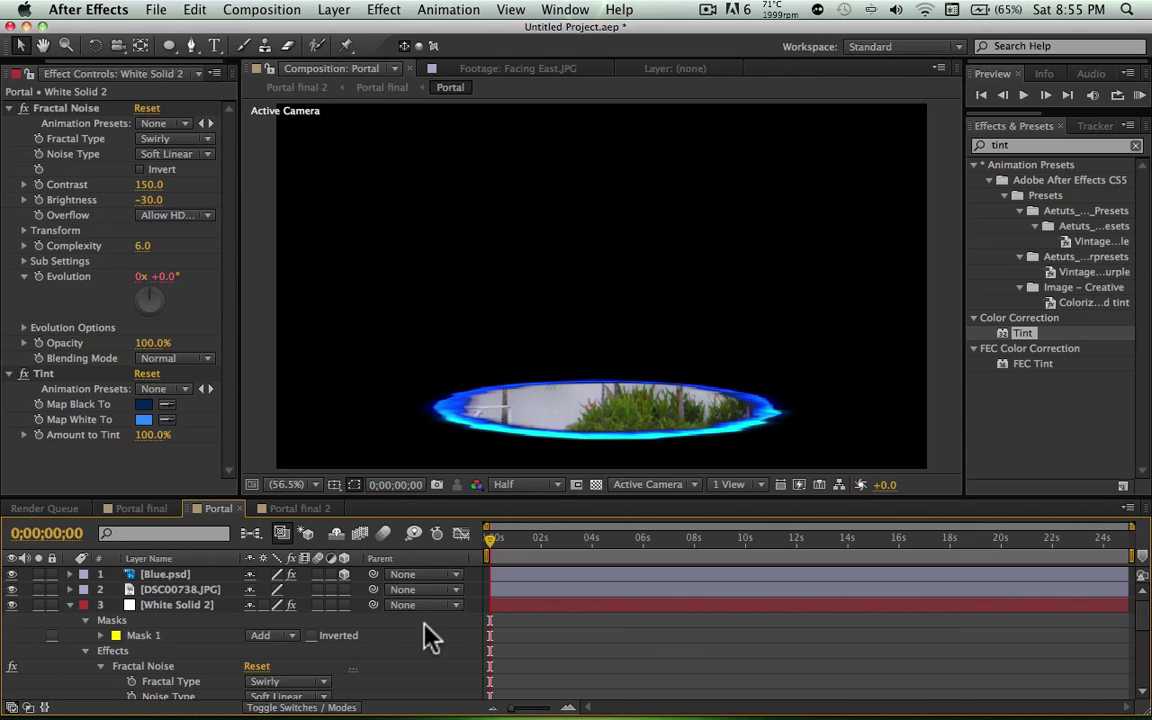
Step: Stack White Solid 2 directly above the DSC00738.JPG photo layer
left_click(70, 605)
left_click_drag(165, 605, 187, 597)
left_click(283, 650)
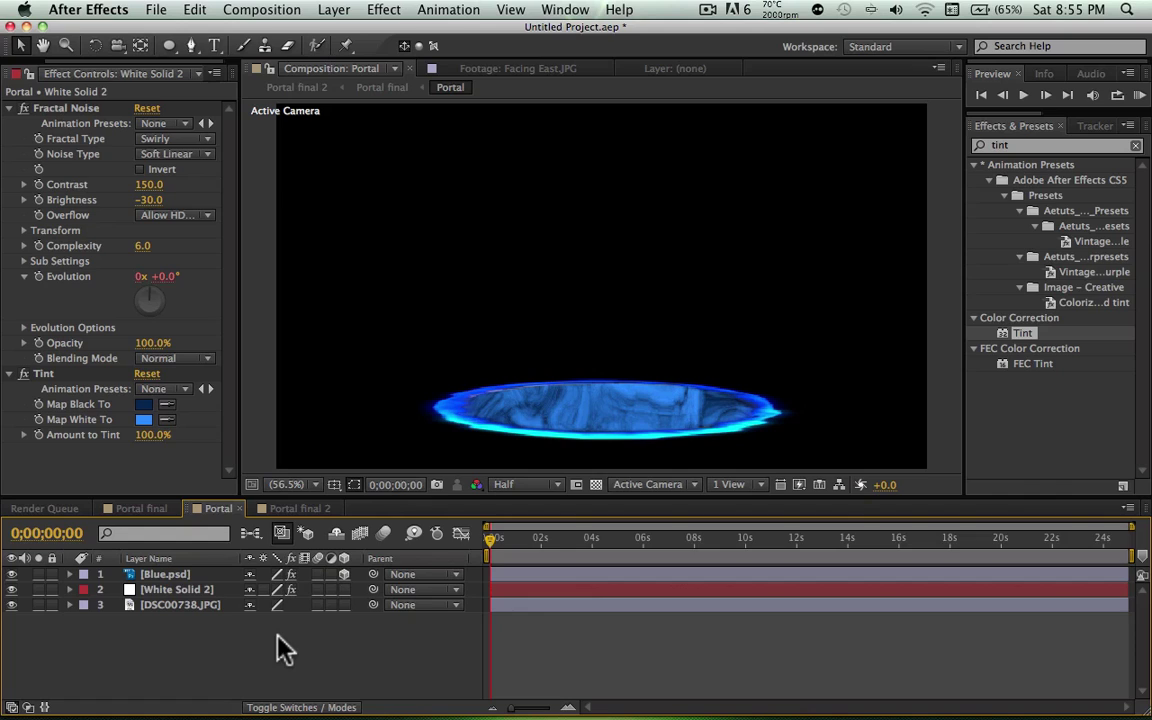
Step: Make White Solid 2 a 3D layer and delete its Mask 1
left_click(190, 590)
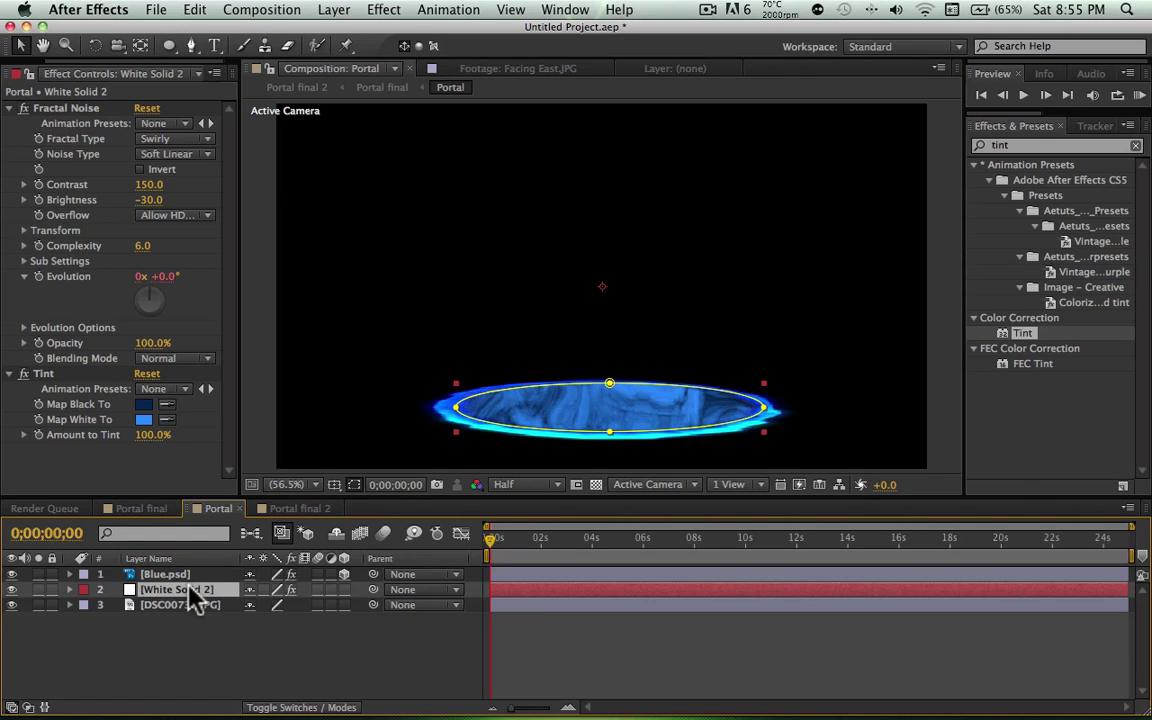
left_click(344, 589)
key("m")
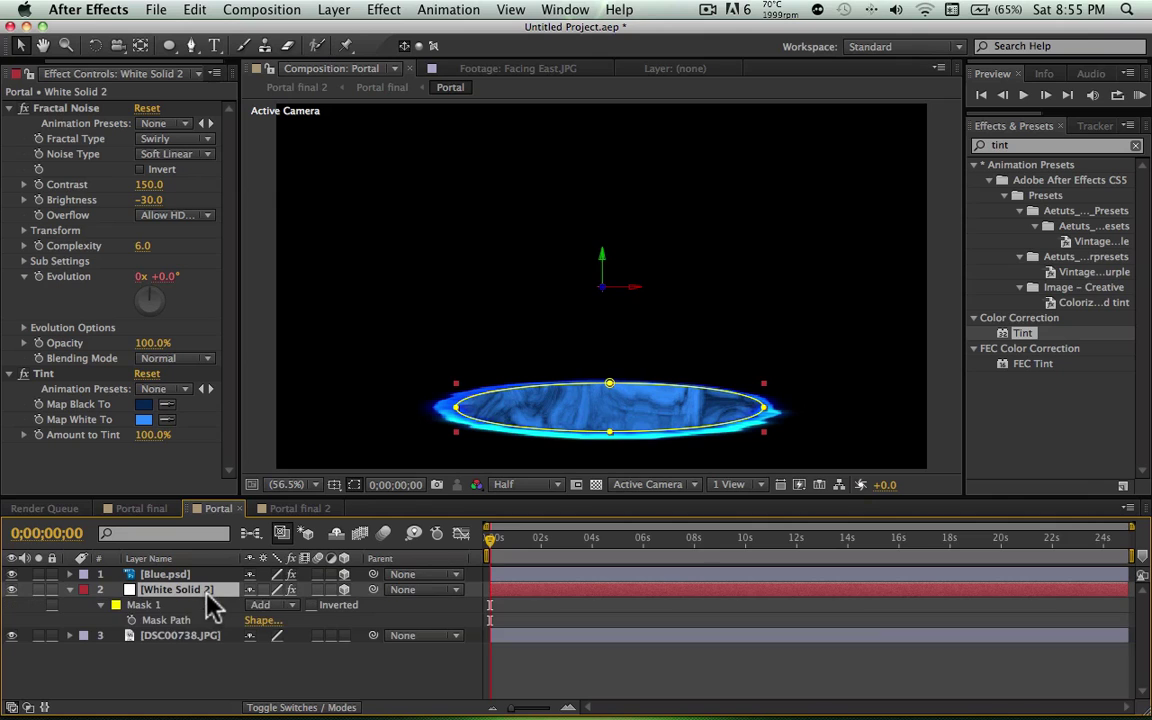
left_click(212, 602)
key("Delete")
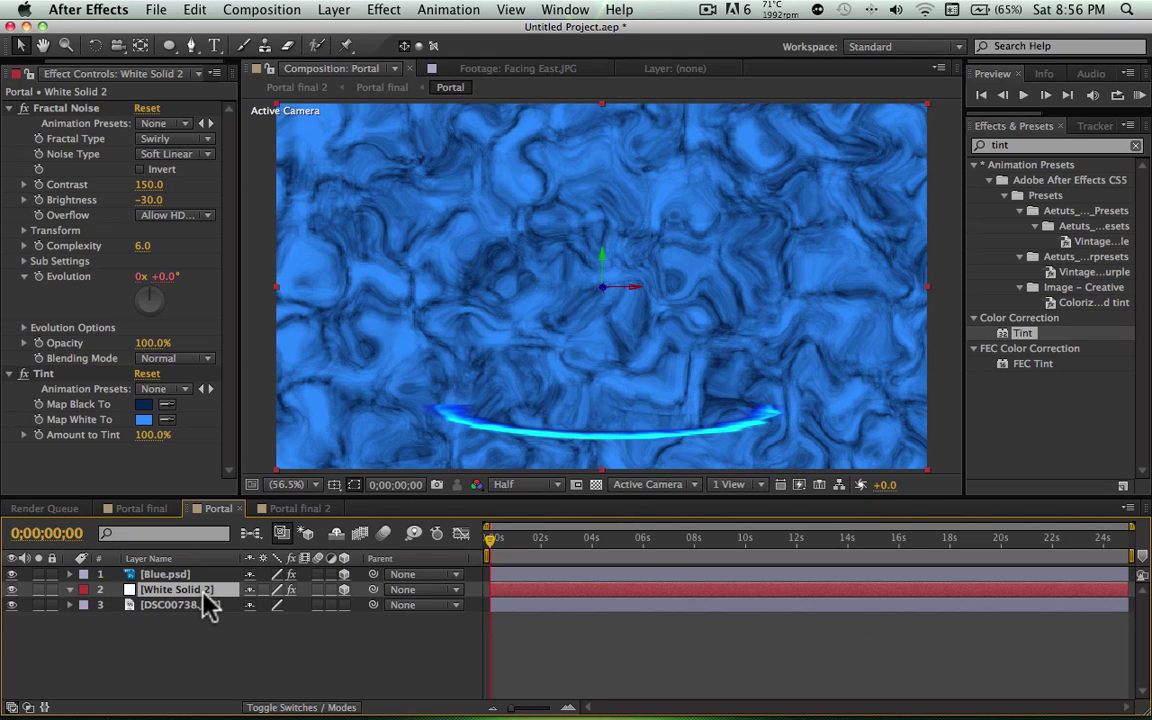
Step: Set the X Rotation to -90° and move the plane down as a floor
key("t")
key("t")
key("r")
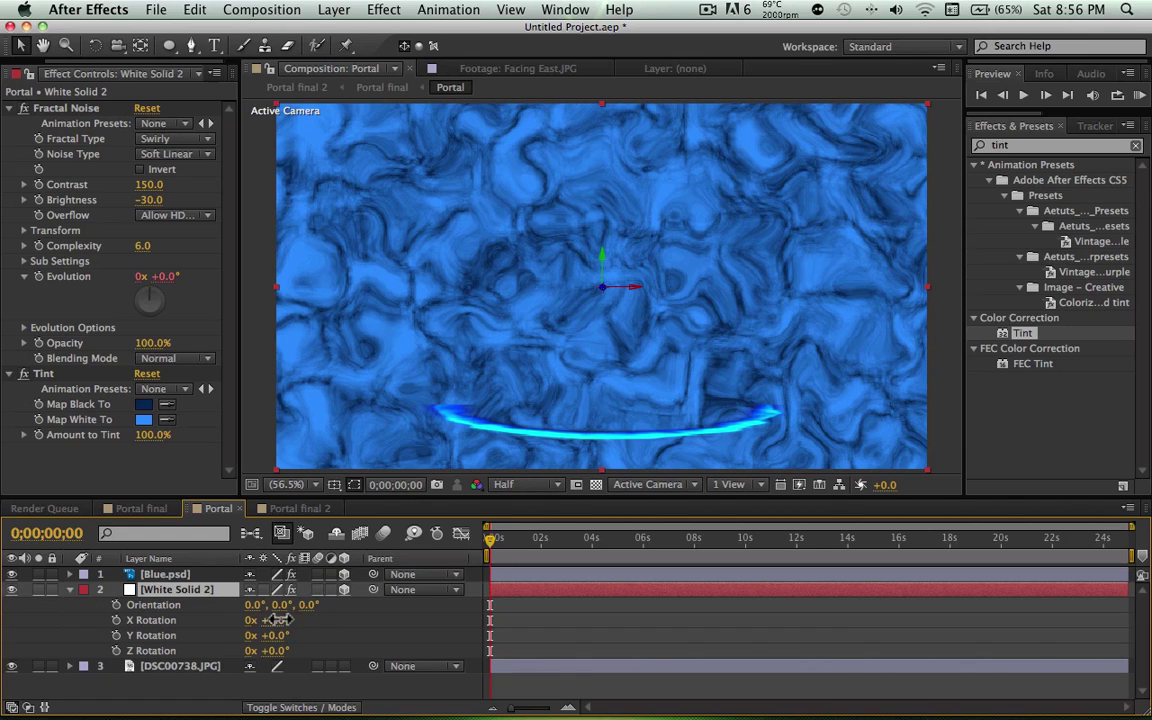
type("90")
key("Return")
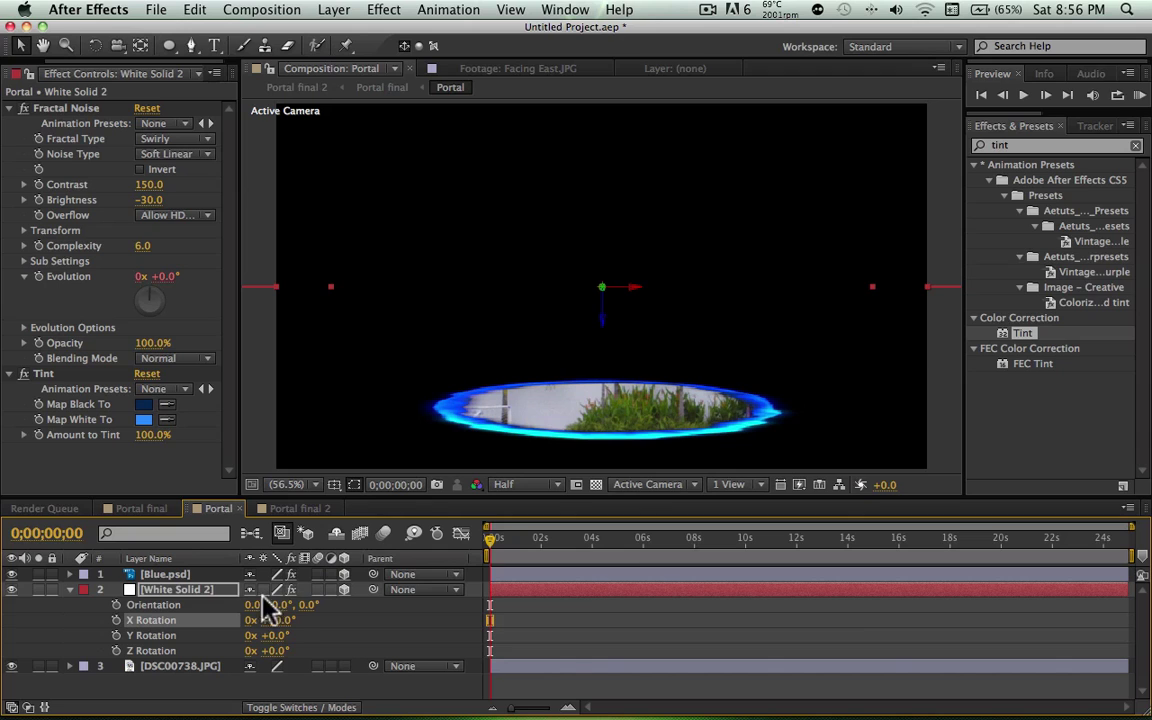
left_click(272, 620)
type("-90")
key("Return")
left_click_drag(666, 278, 666, 417)
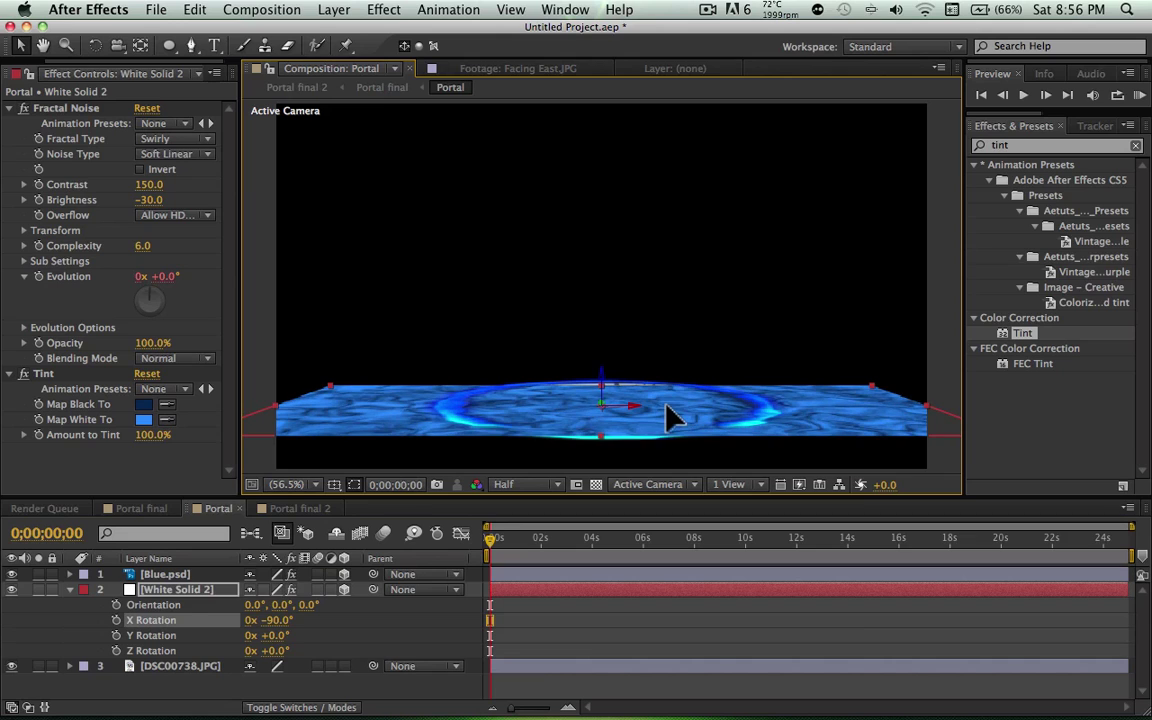
Step: Stretch the floor's Y scale to 161% and fine-tune the X rotation
key("s")
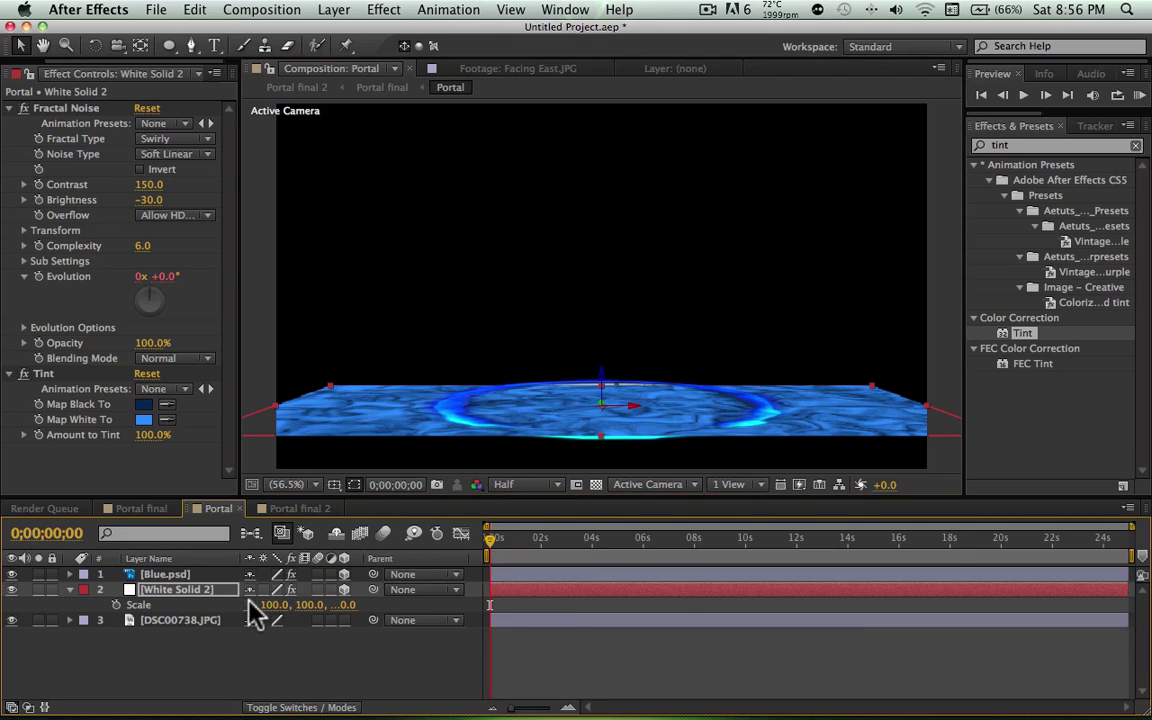
left_click_drag(267, 605, 352, 605)
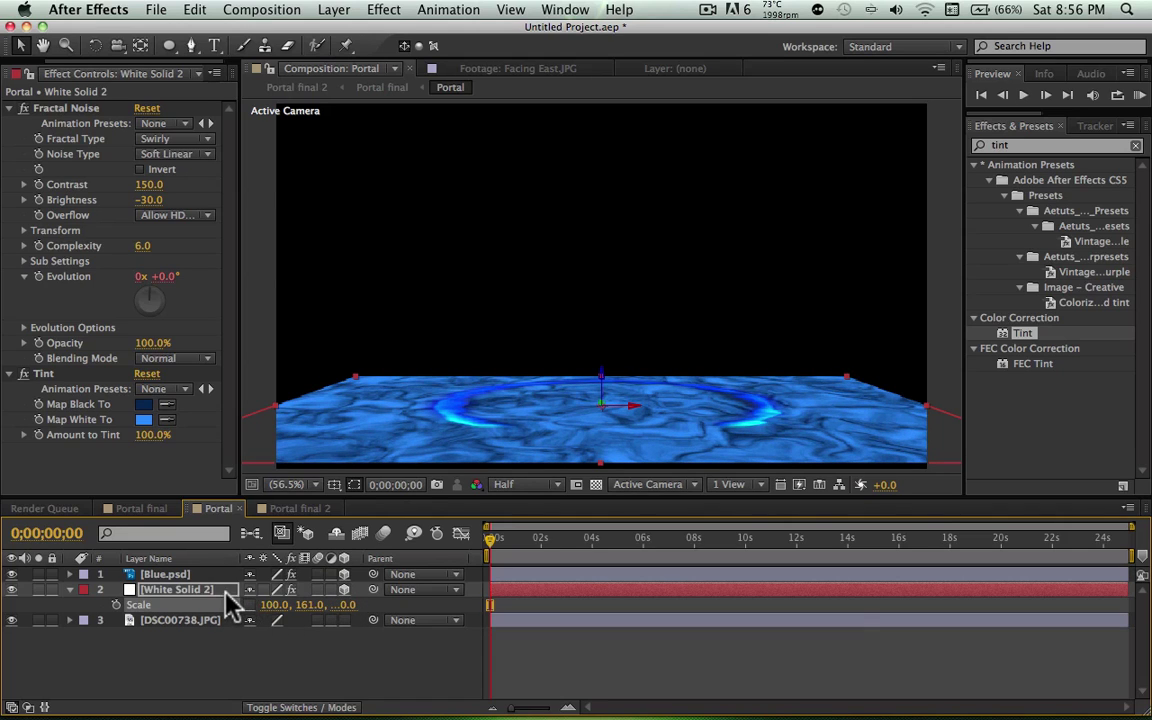
left_click(68, 589)
key("r")
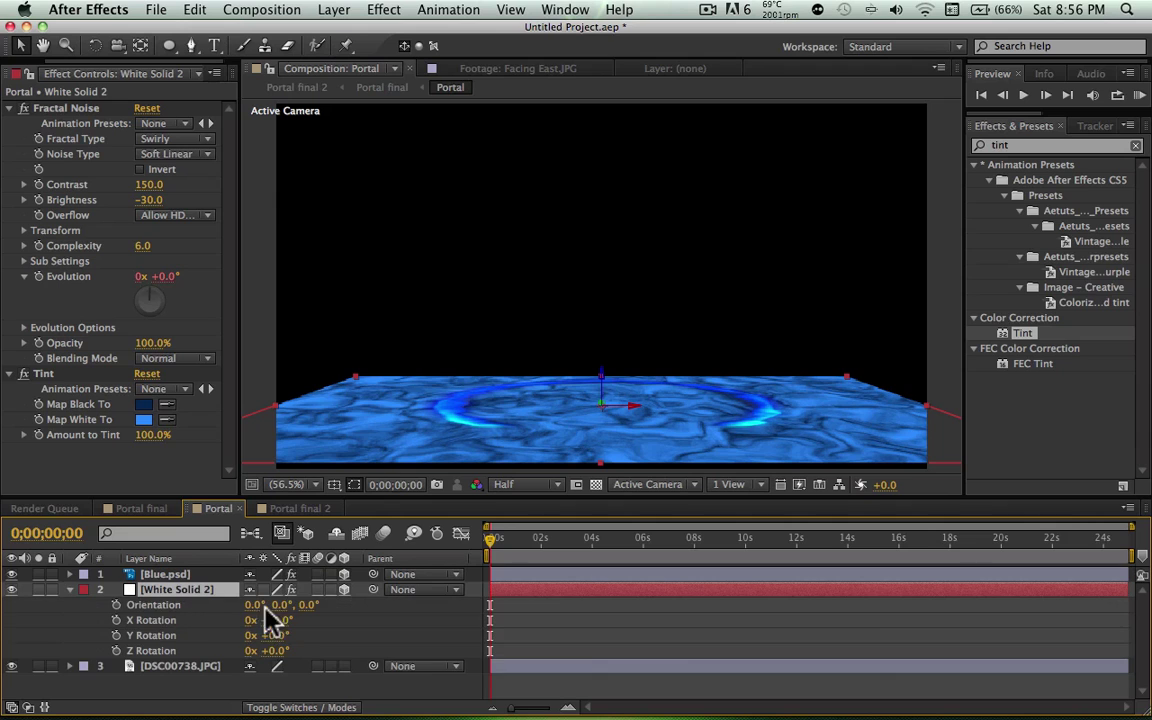
left_click_drag(272, 618, 275, 620)
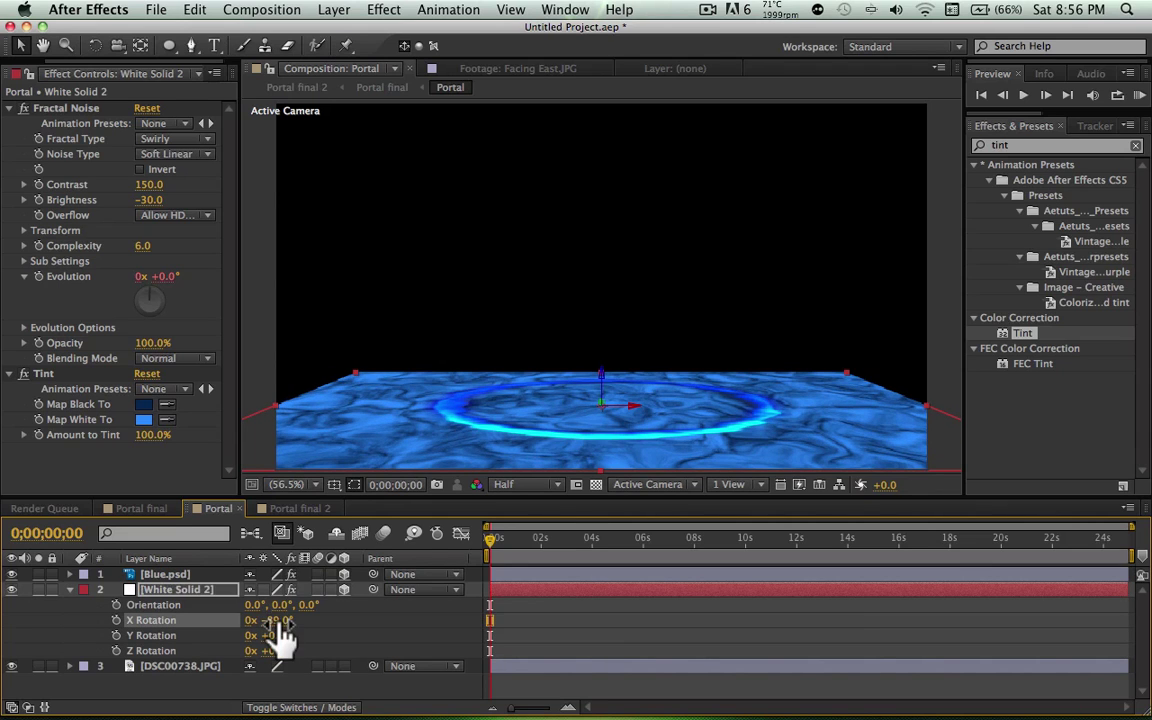
left_click(70, 590)
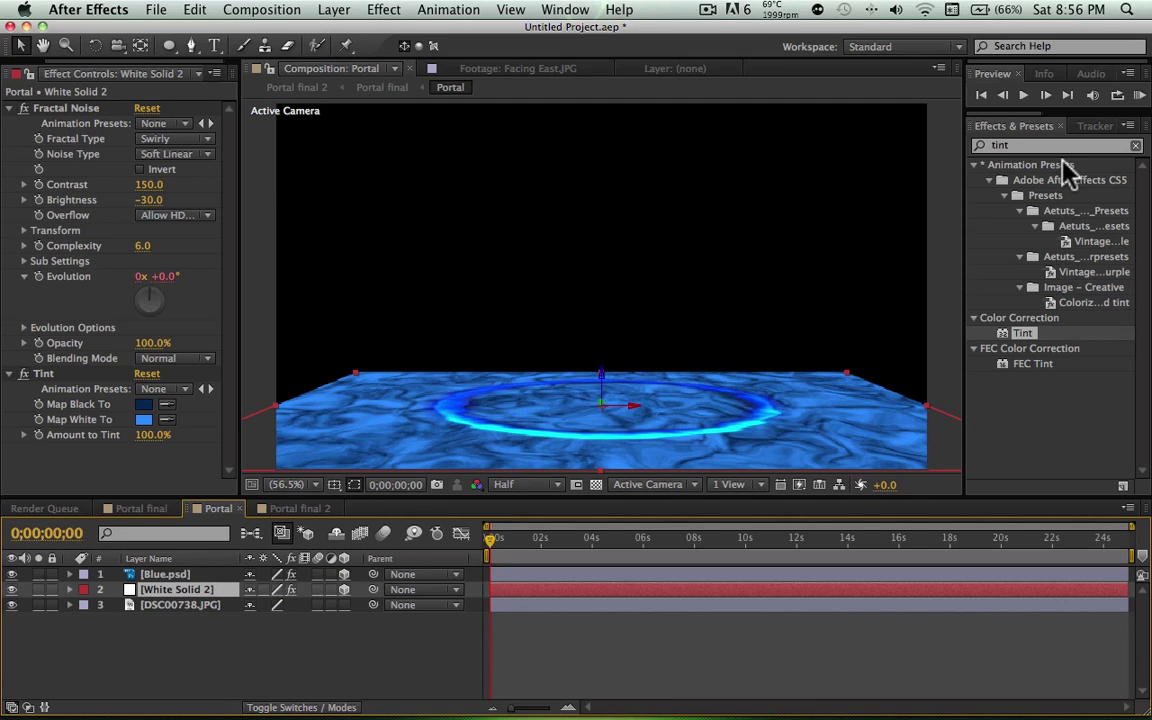
Step: Clear the effects search and draw an elliptical mask on White Solid 2 inside the ring
left_click(979, 146)
key("BackSpace")
left_click(335, 660)
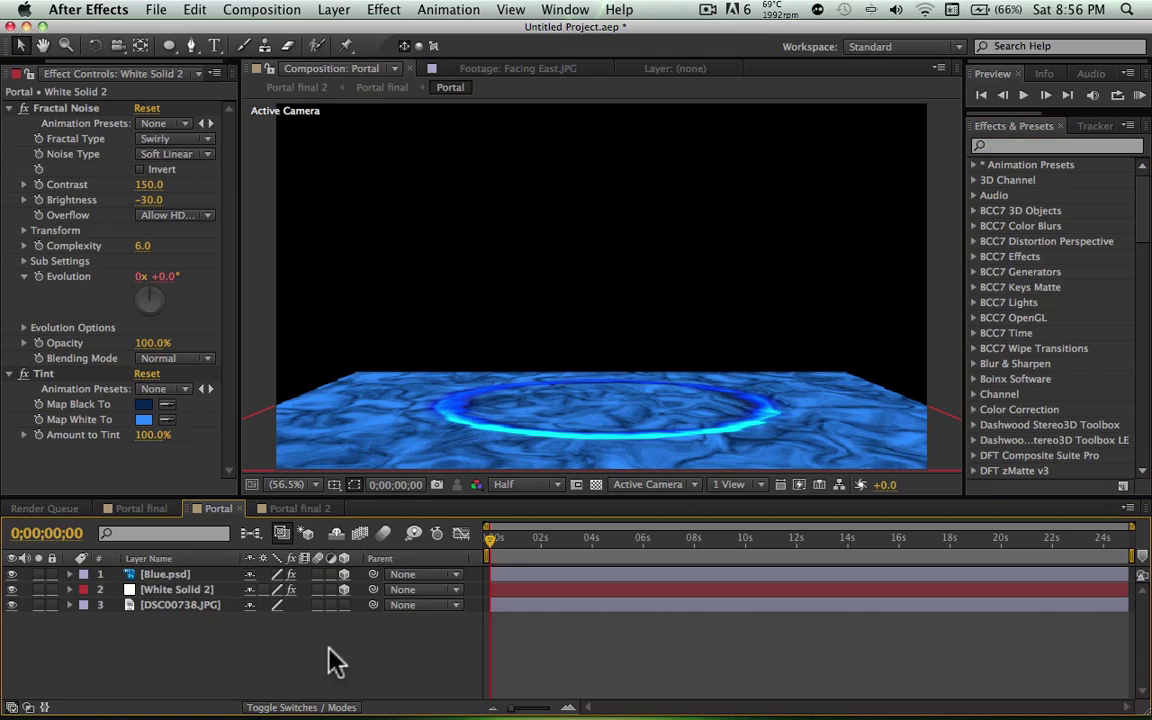
left_click(170, 590)
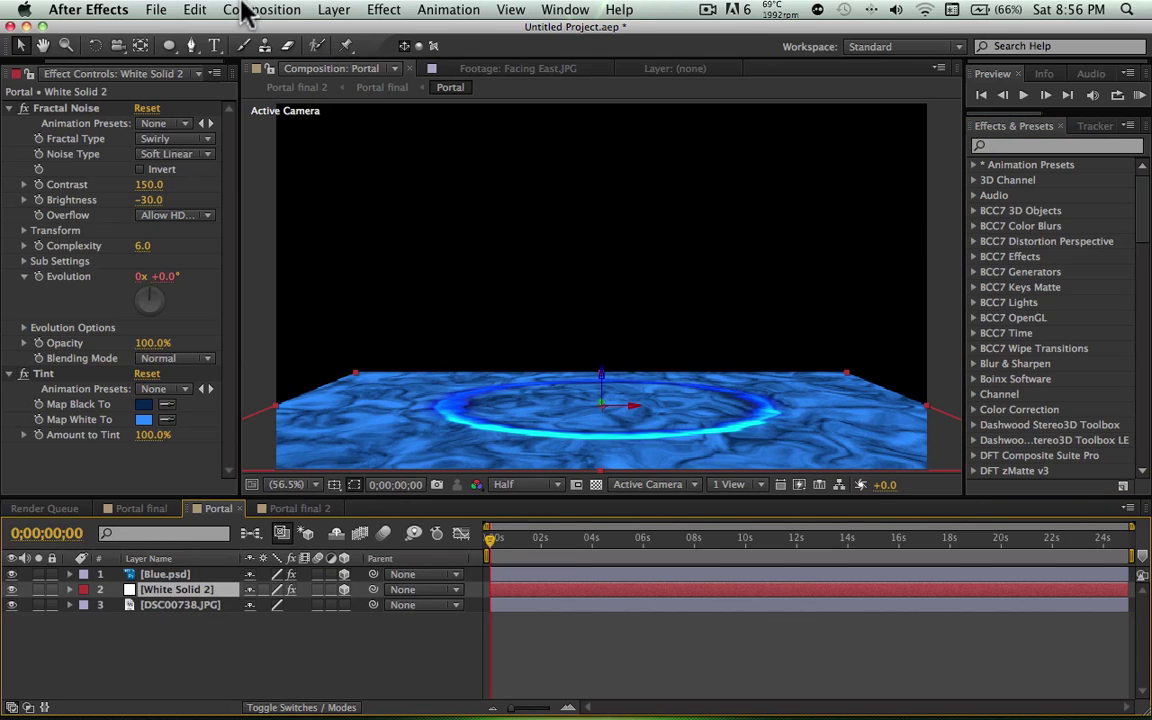
left_click(168, 45)
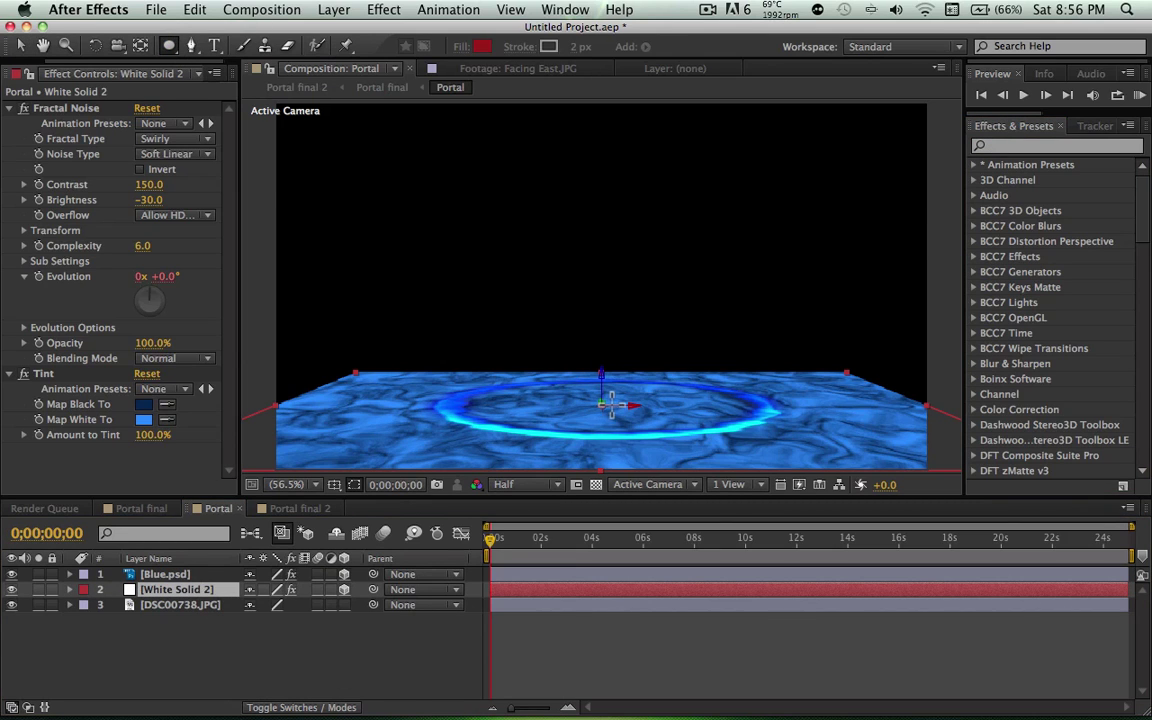
mouse_move(612, 404)
left_mouse_down()
mouse_move(761, 430)
mouse_move(787, 422)
mouse_move(776, 420)
mouse_move(805, 440)
left_mouse_up()
left_click(360, 660)
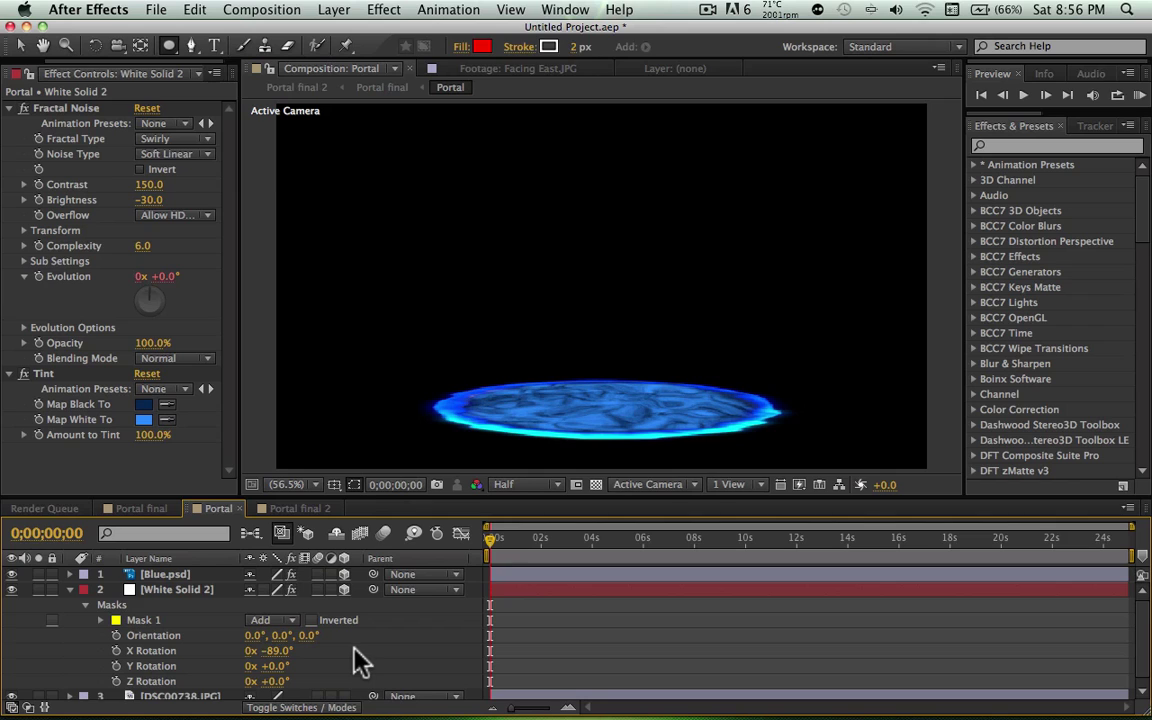
Step: Turn off the Glow effect on Blue.psd in the Portal composition
left_click(183, 591)
left_click(69, 589)
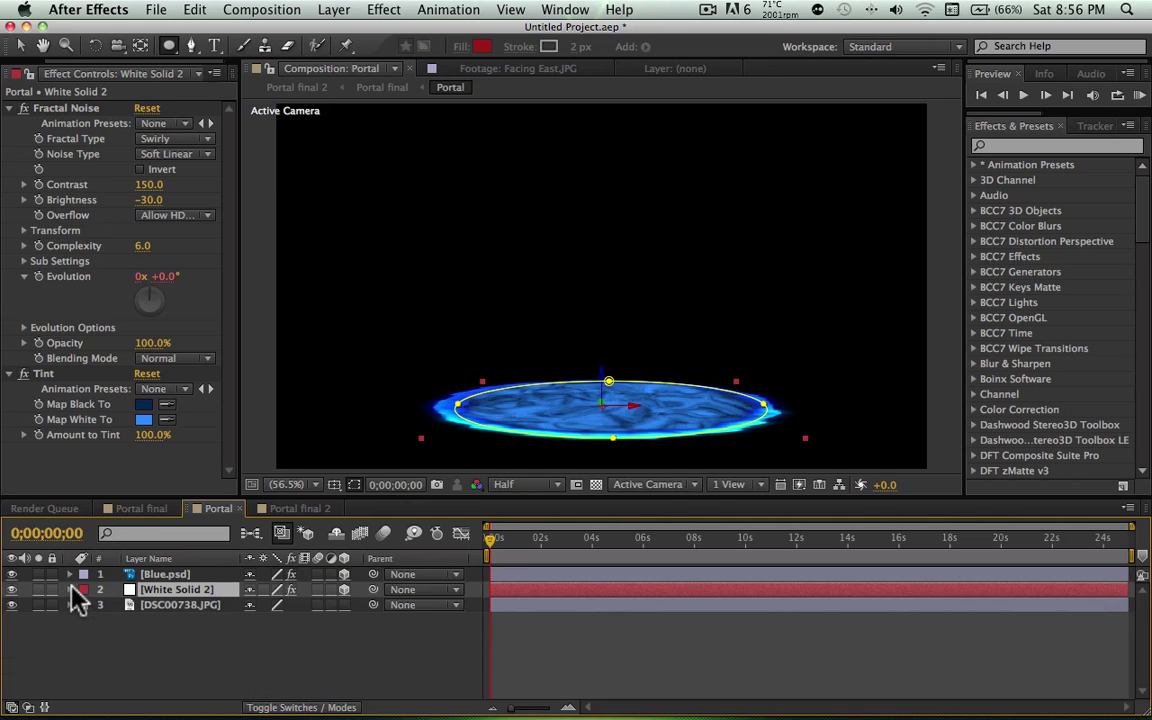
left_click(138, 508)
left_click(250, 633)
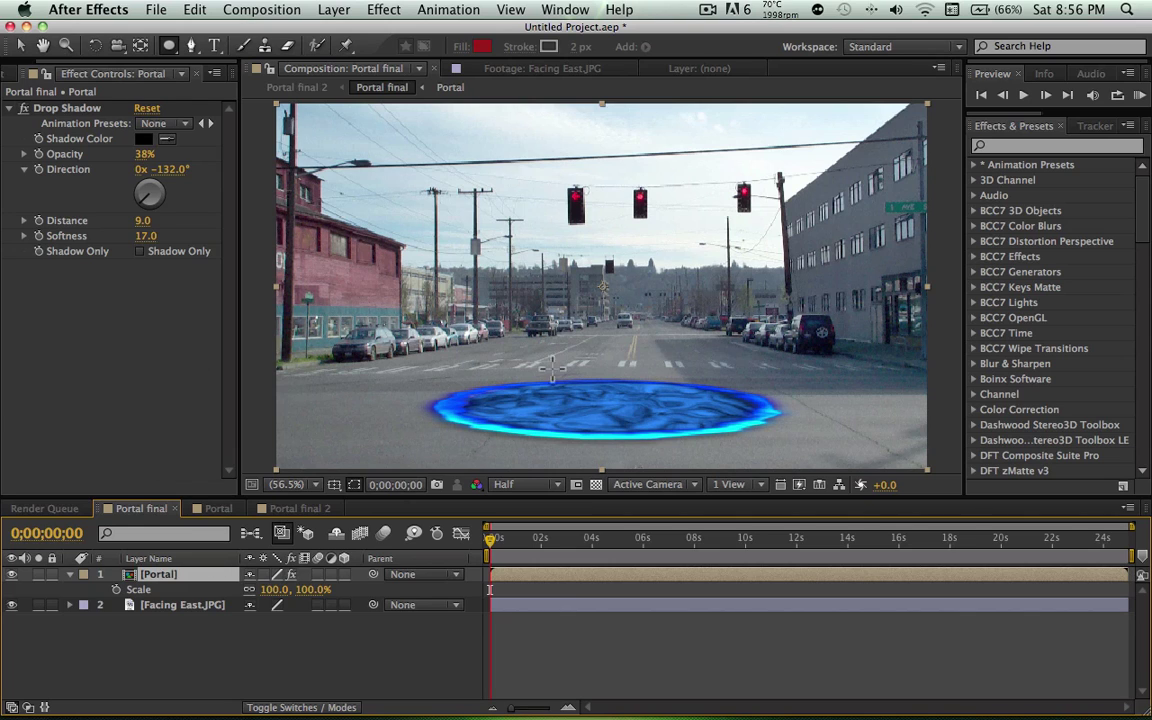
left_click(218, 508)
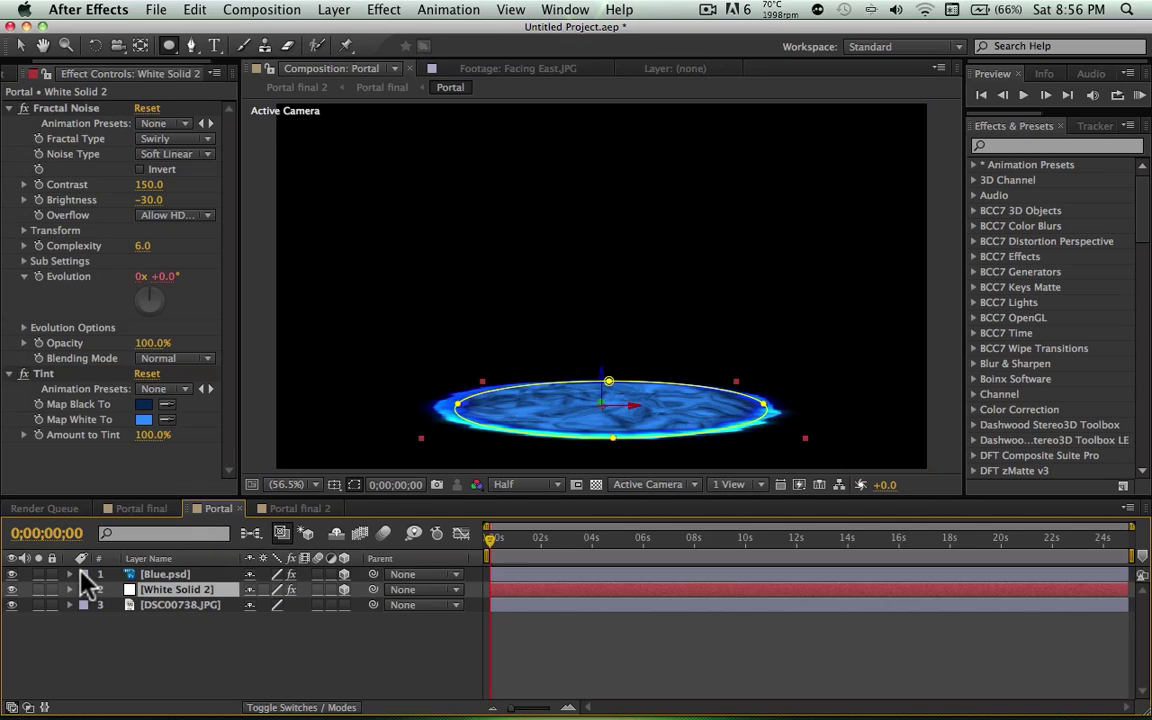
left_click(200, 574)
left_click(23, 282)
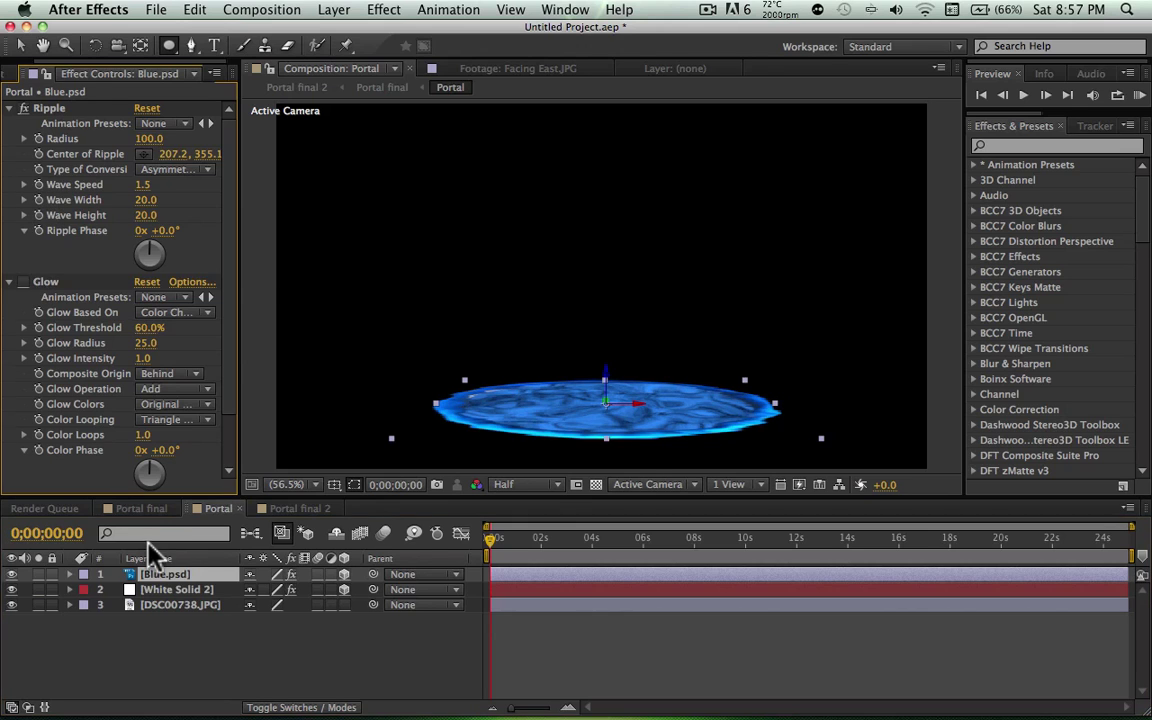
Step: Apply Glow to the Portal layer in Portal final with Glow Radius 25, intensity 1.0
left_click(149, 508)
left_click(1043, 146)
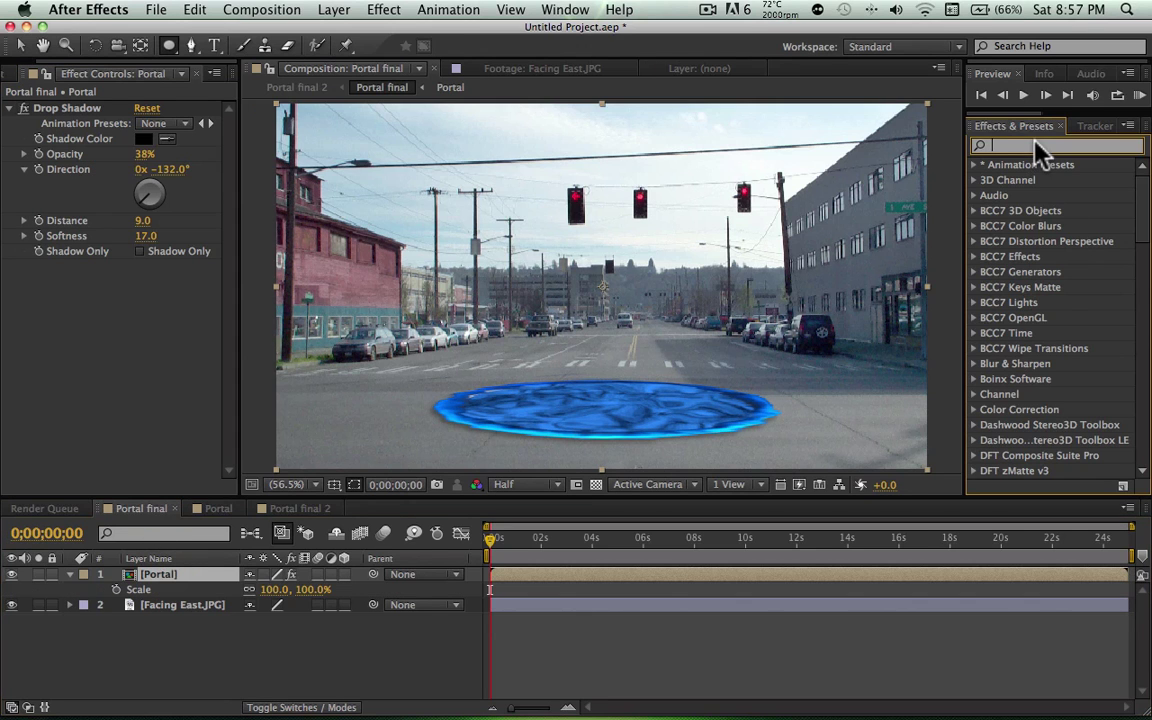
type("glow")
scroll(1110, 470, "down", 10)
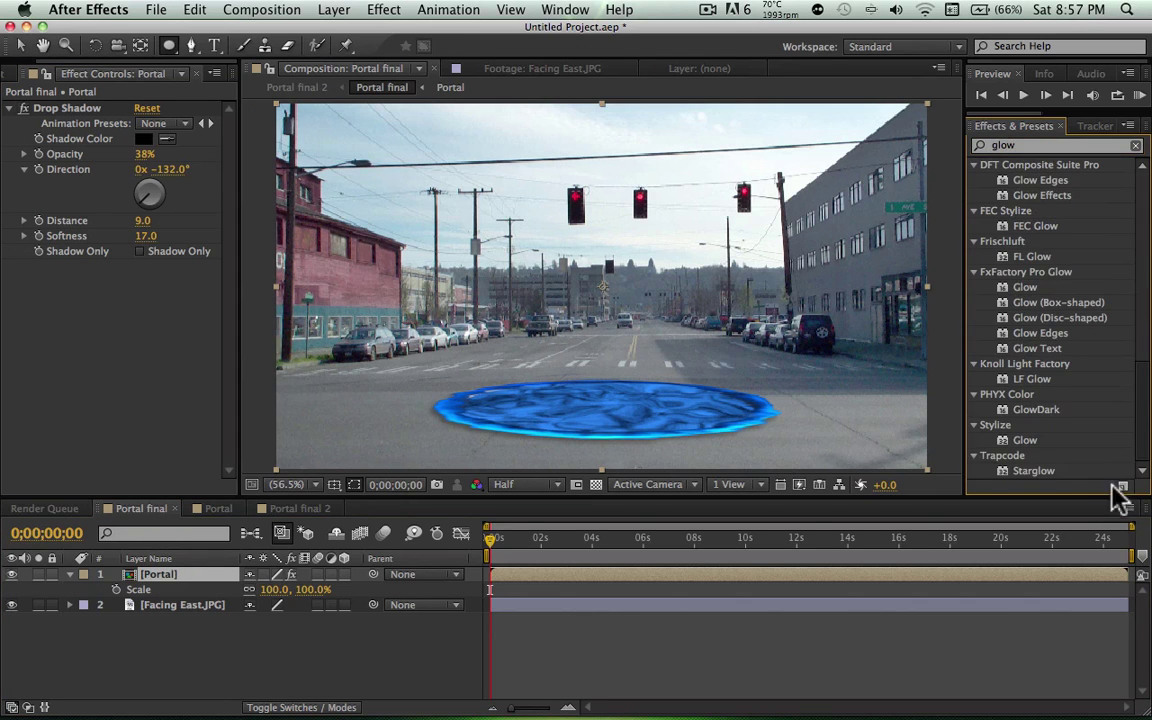
left_click_drag(1026, 441, 197, 582)
left_click(146, 282)
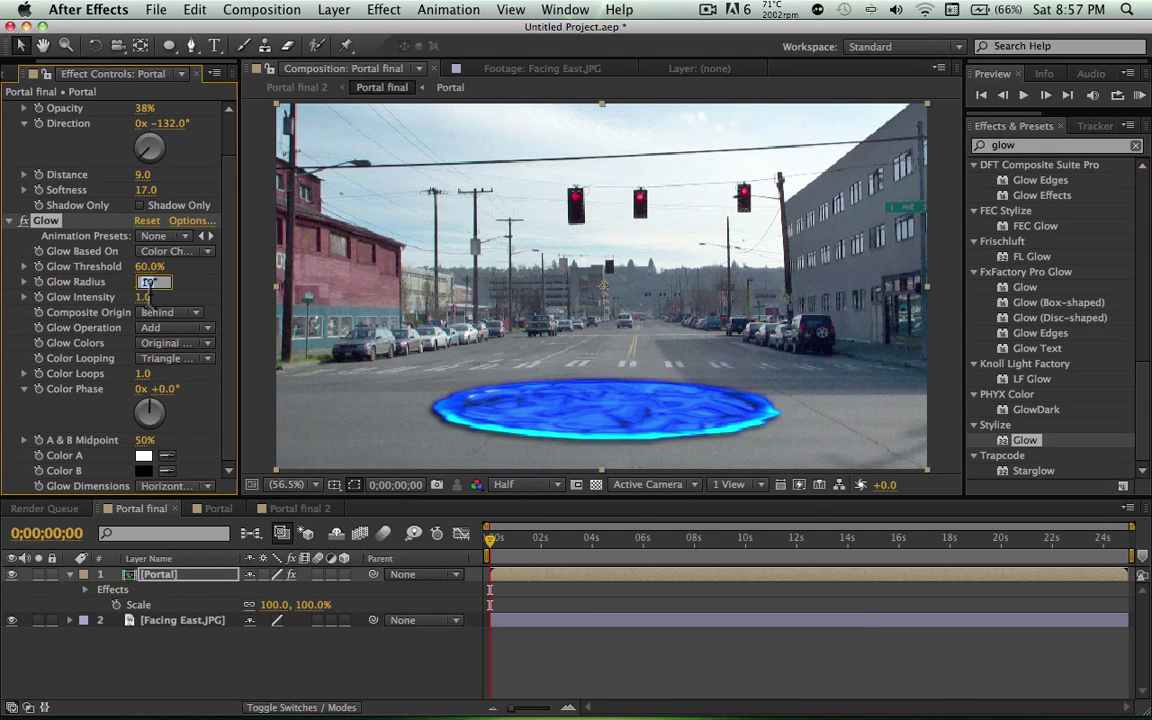
type("25")
key("Return")
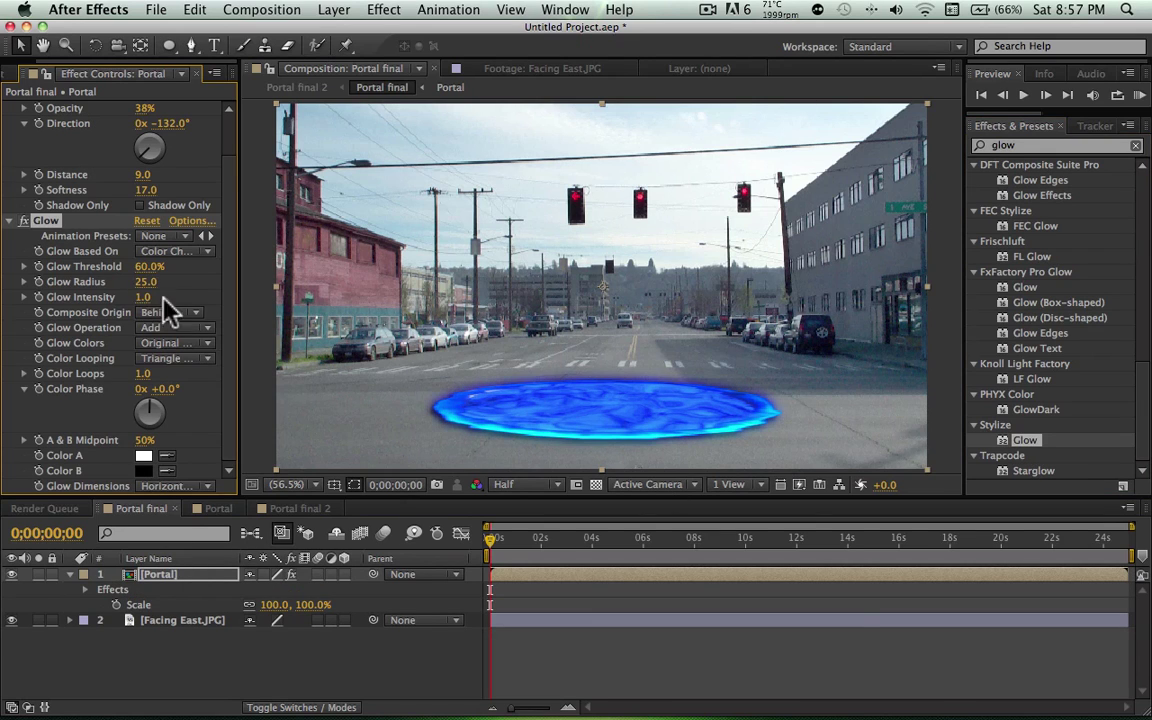
left_click(145, 298)
key("Return")
Step: Move Glow above Drop Shadow and scrub a few seconds in to check the portal
left_click(163, 585)
scroll(45, 258, "up", 2)
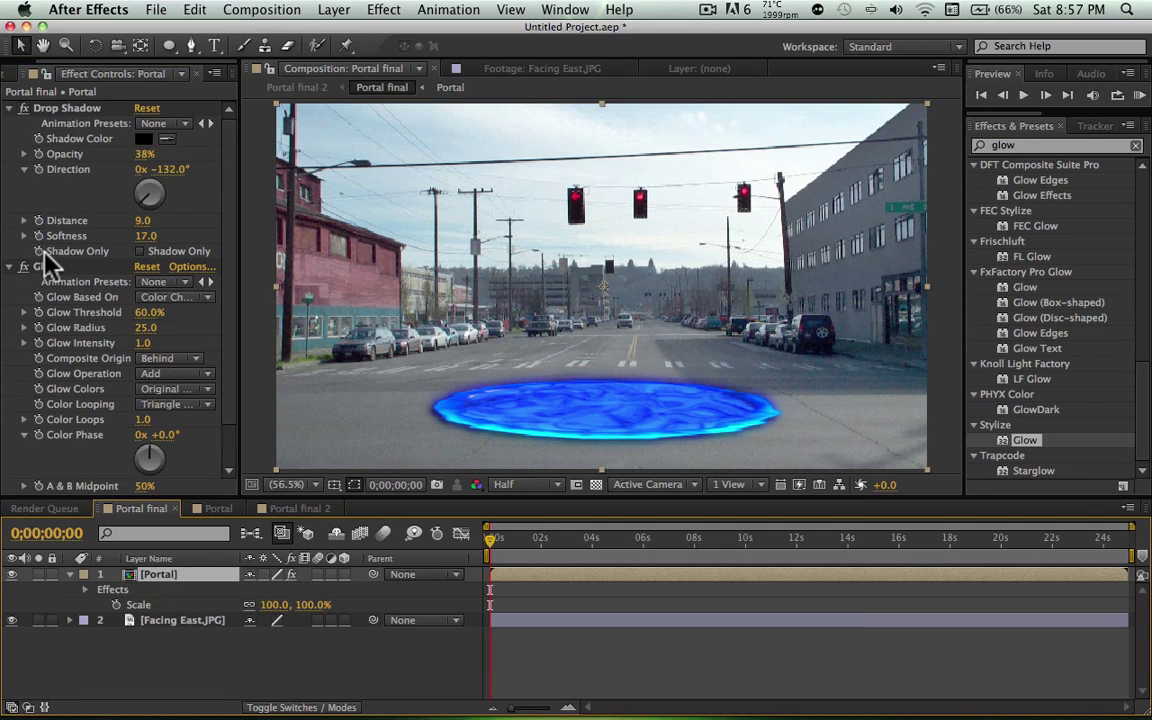
left_click_drag(45, 266, 45, 87)
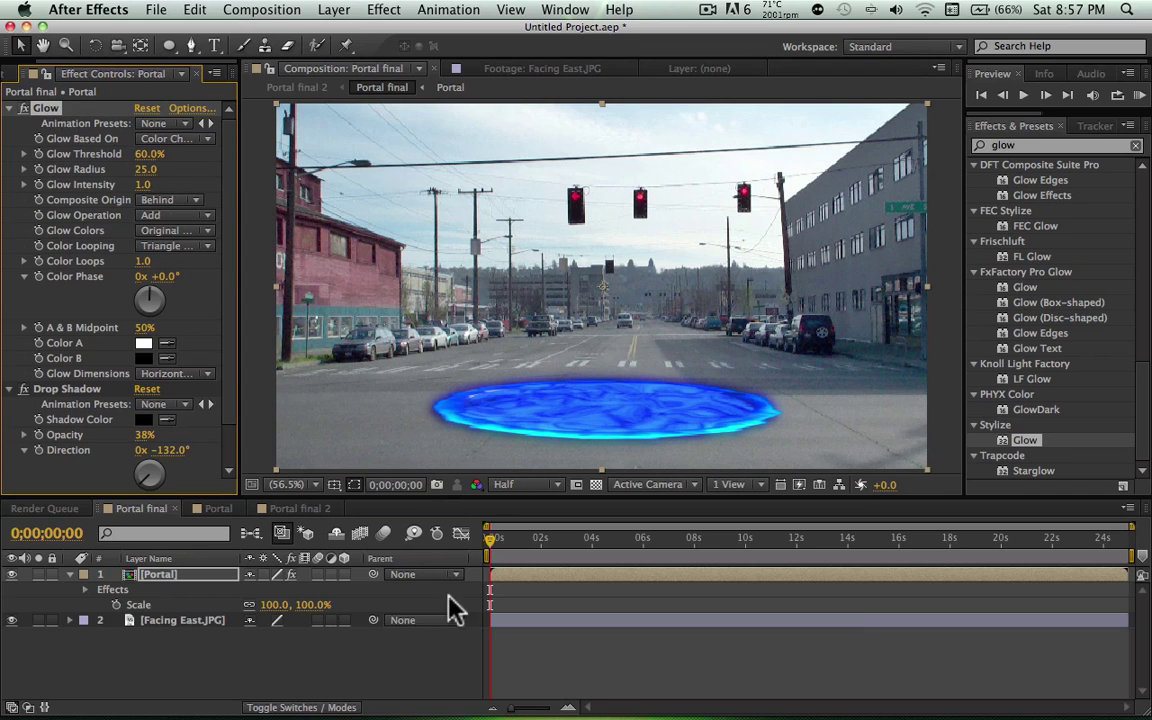
left_click_drag(499, 543, 430, 550)
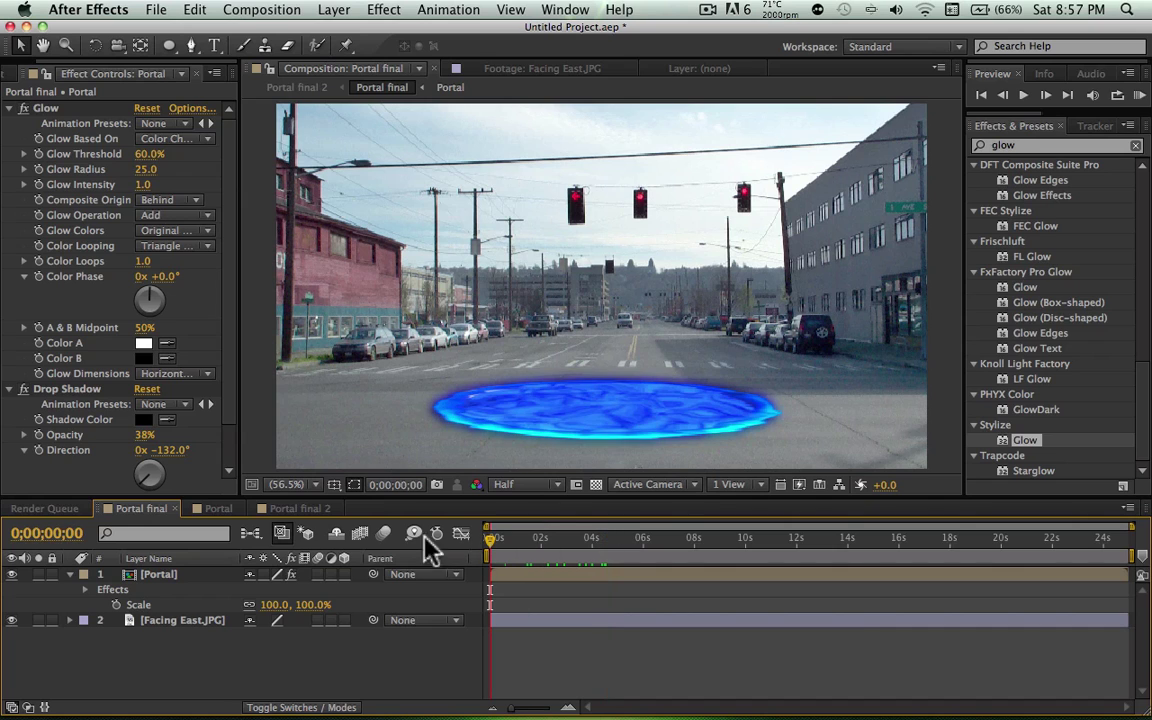
left_click(226, 508)
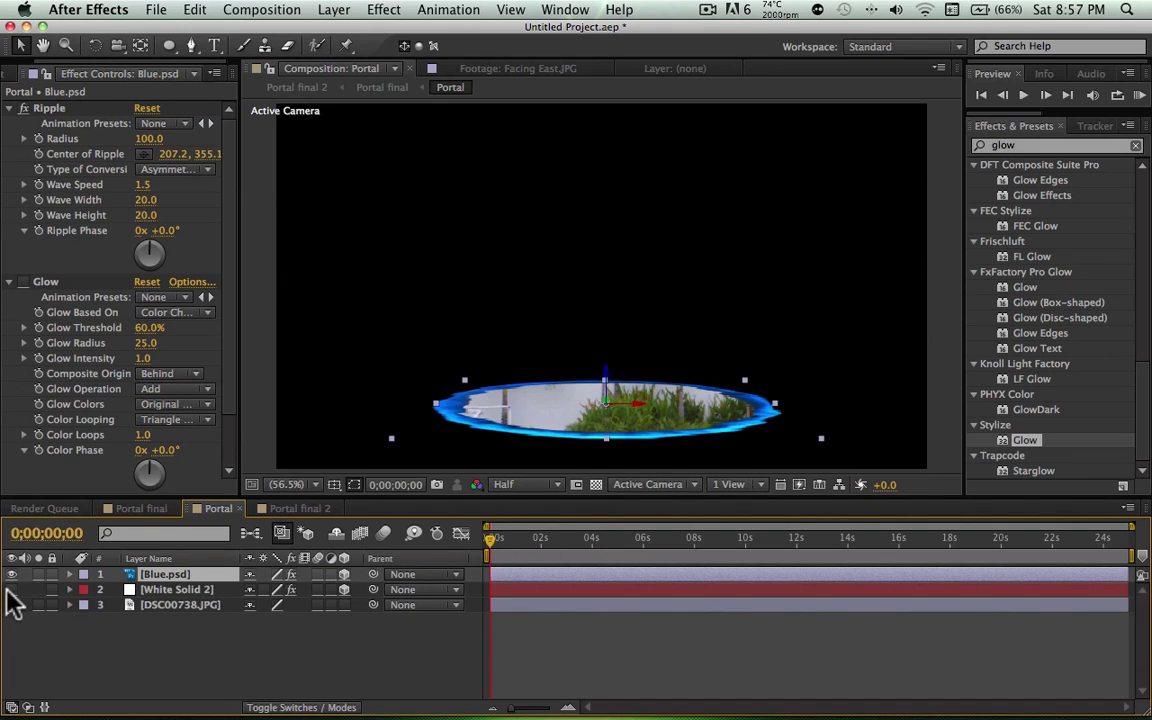
Step: Preview the portal animation in Portal final and inspect the Portal layer and its precomp
left_click(141, 508)
left_click_drag(501, 545, 478, 553)
key("Home")
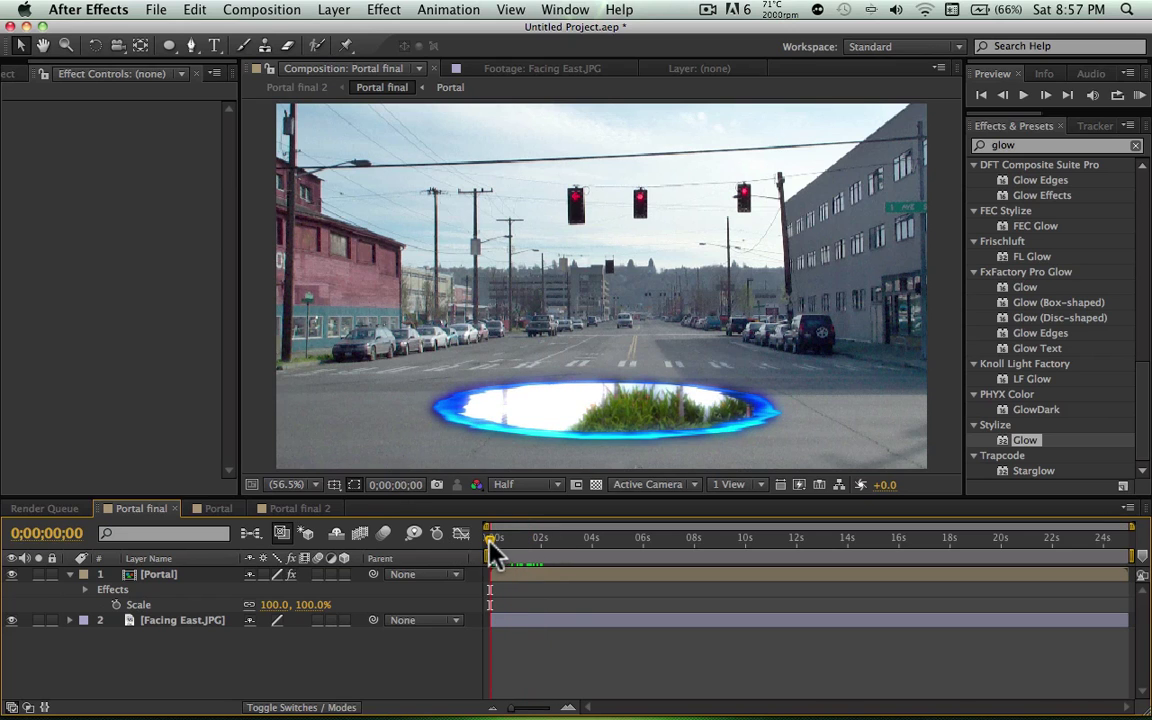
left_click(210, 578)
left_click(218, 508)
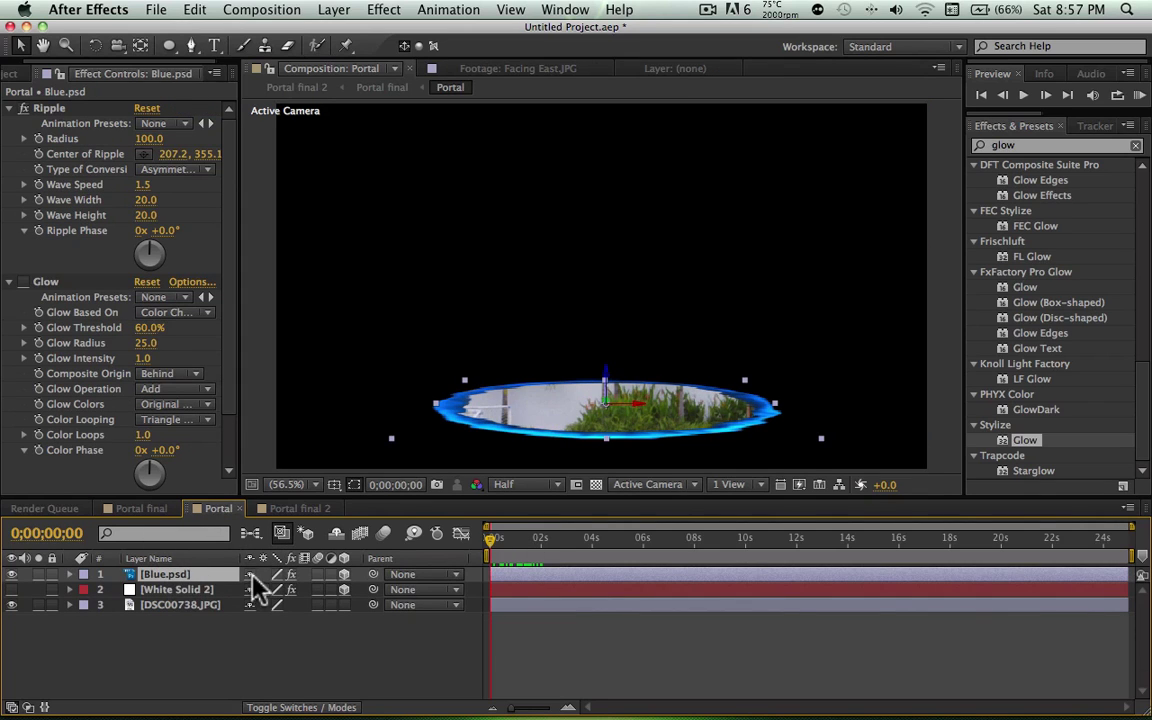
left_click(150, 510)
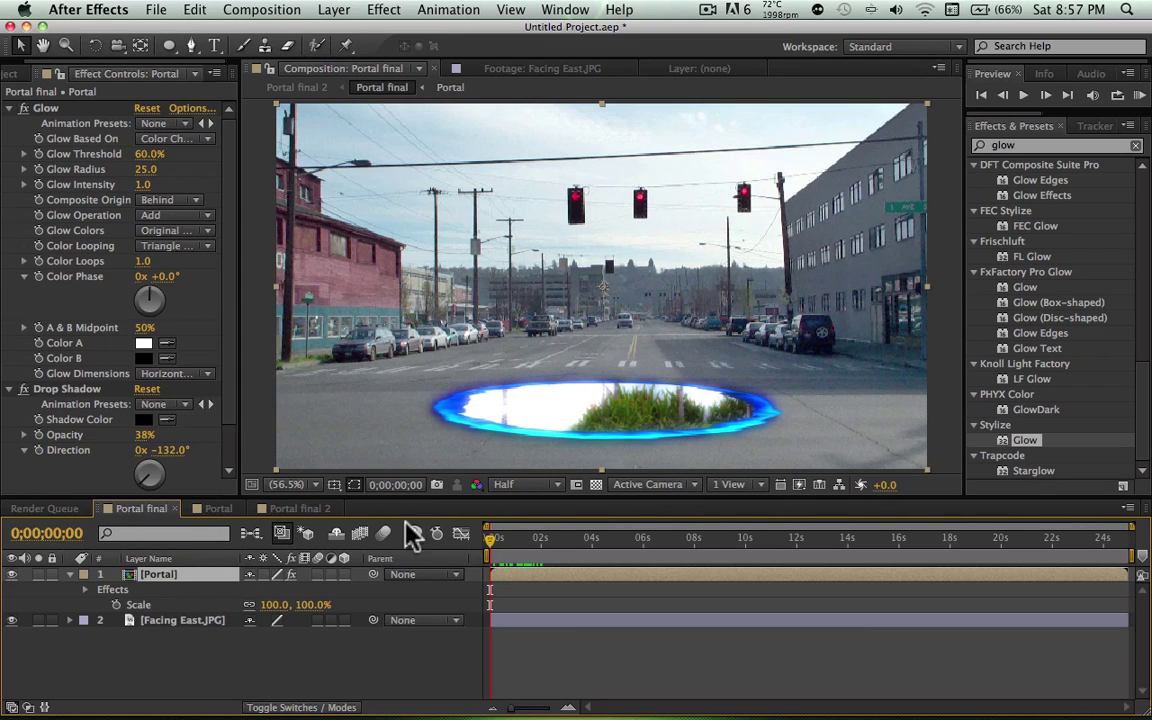
left_click_drag(502, 546, 458, 548)
Step: In the Portal comp, hide DSC00738.JPG and make White Solid 2 visible again
left_click(218, 510)
left_click(237, 590)
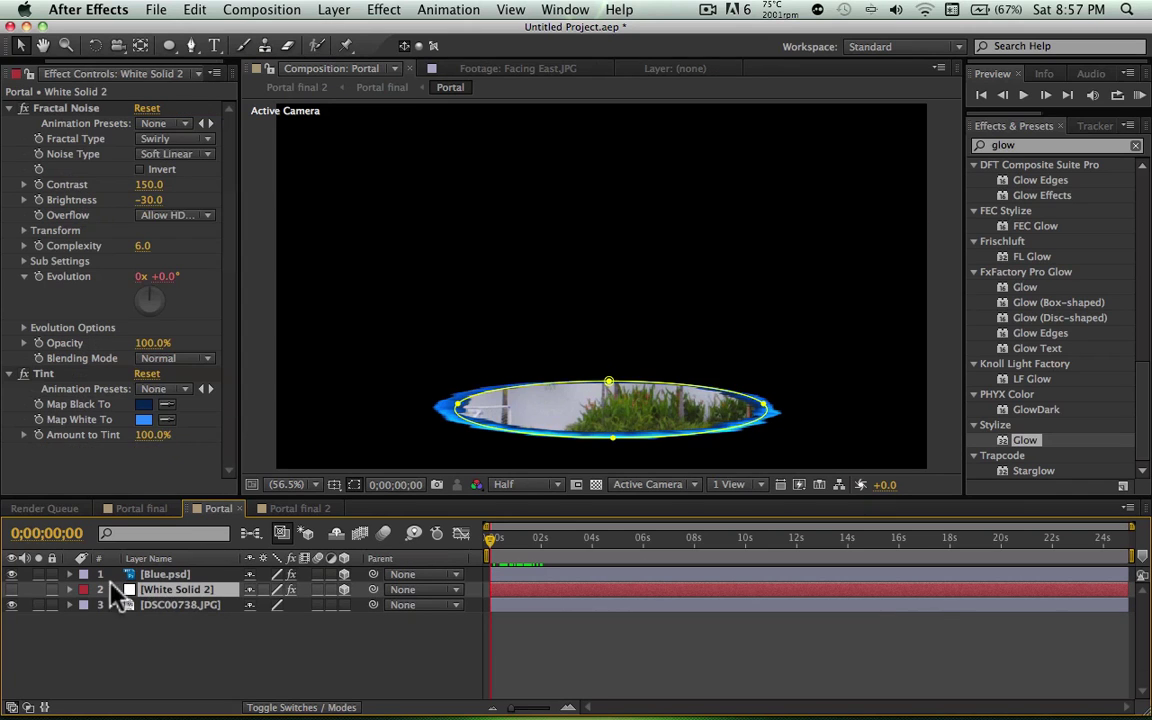
left_click(12, 605)
left_click(12, 590)
left_click(176, 638)
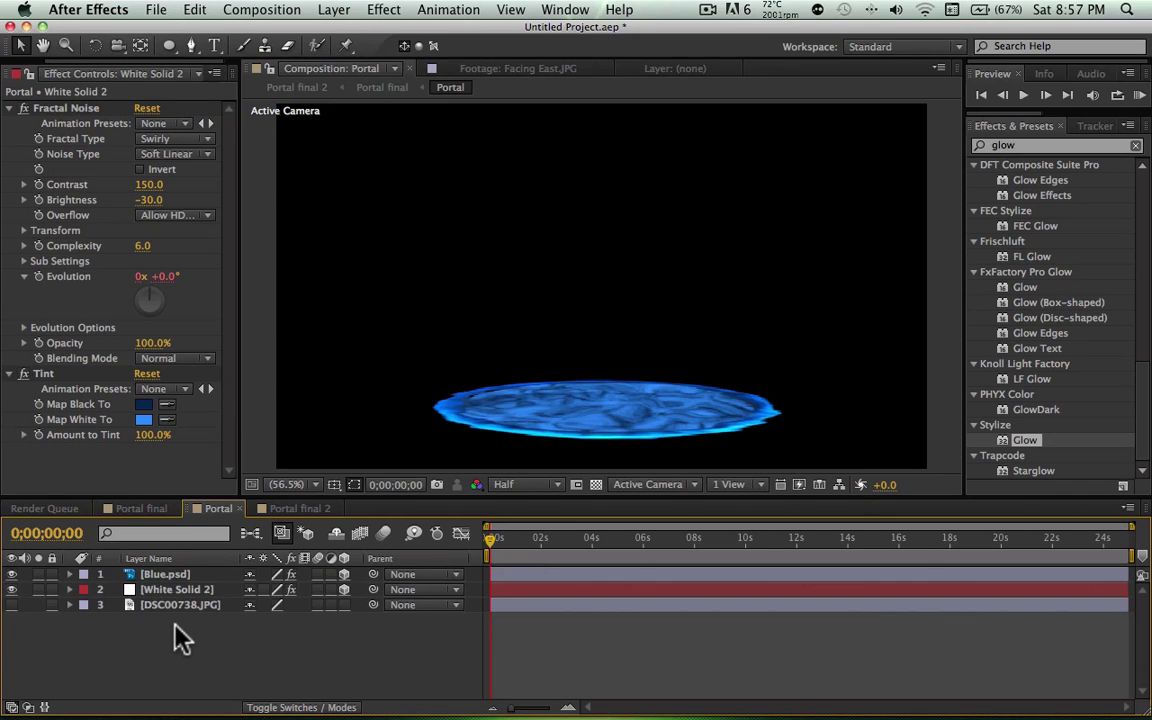
Step: Select Blue.psd and DSC00738.JPG, abandon a layer rename, and return to Portal final
left_click(510, 414)
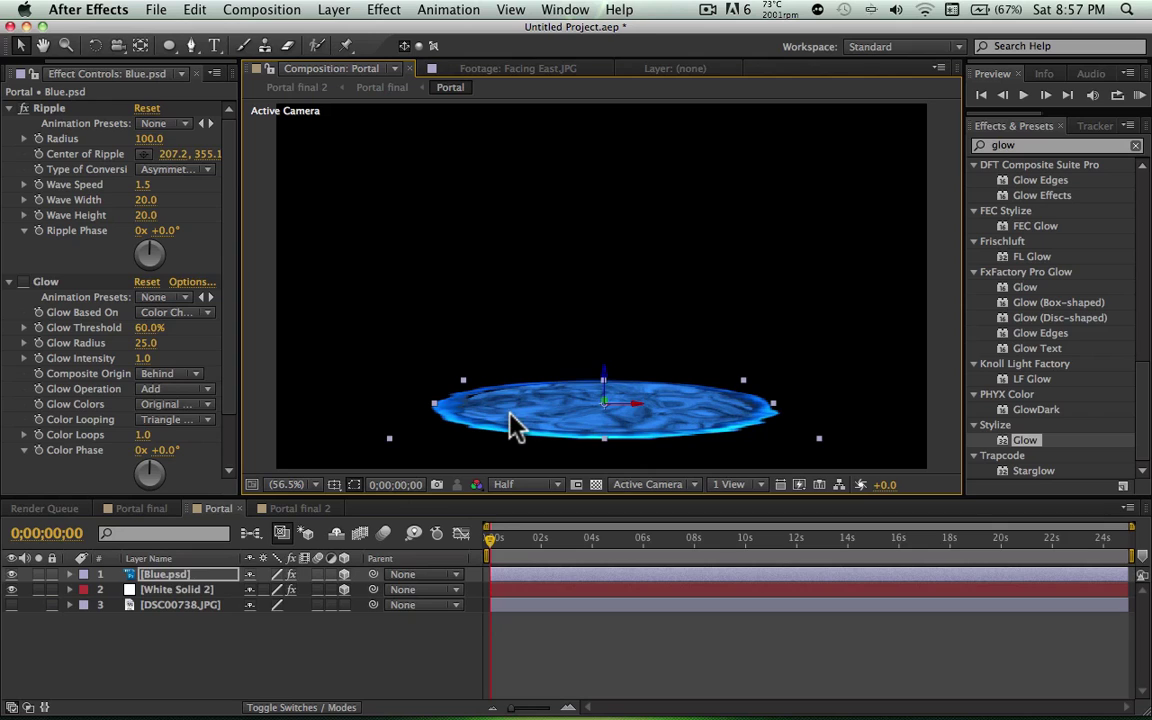
left_click(220, 606)
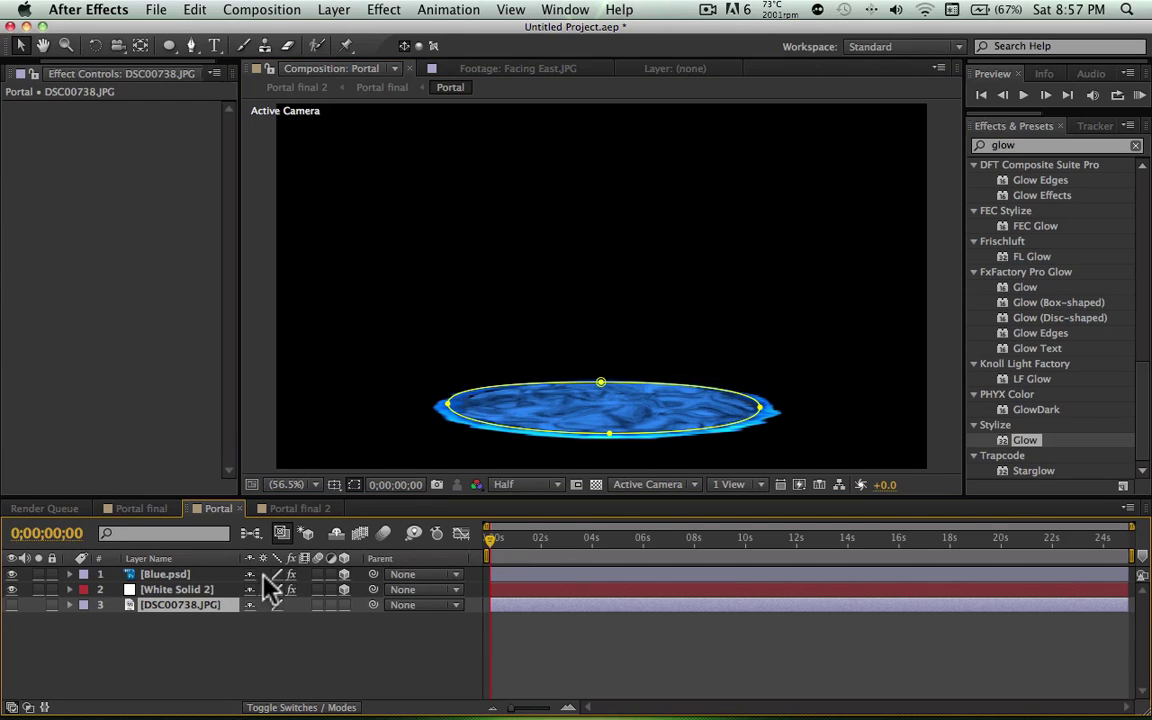
key("Return")
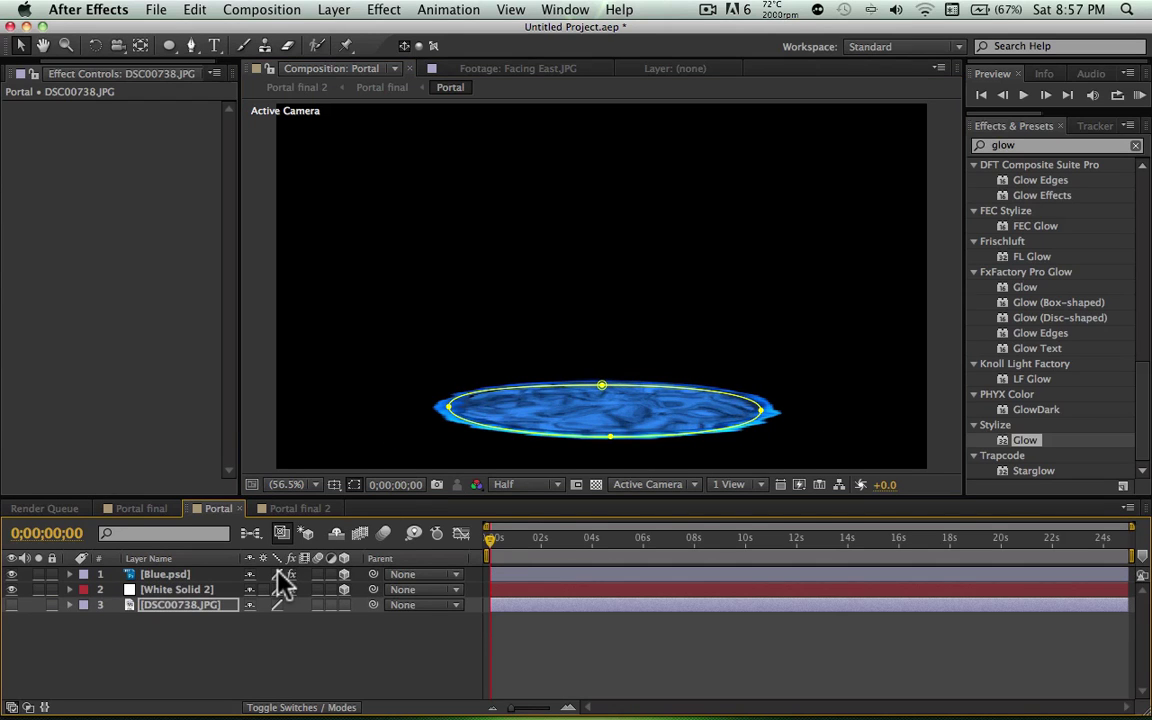
left_click(318, 630)
left_click(140, 509)
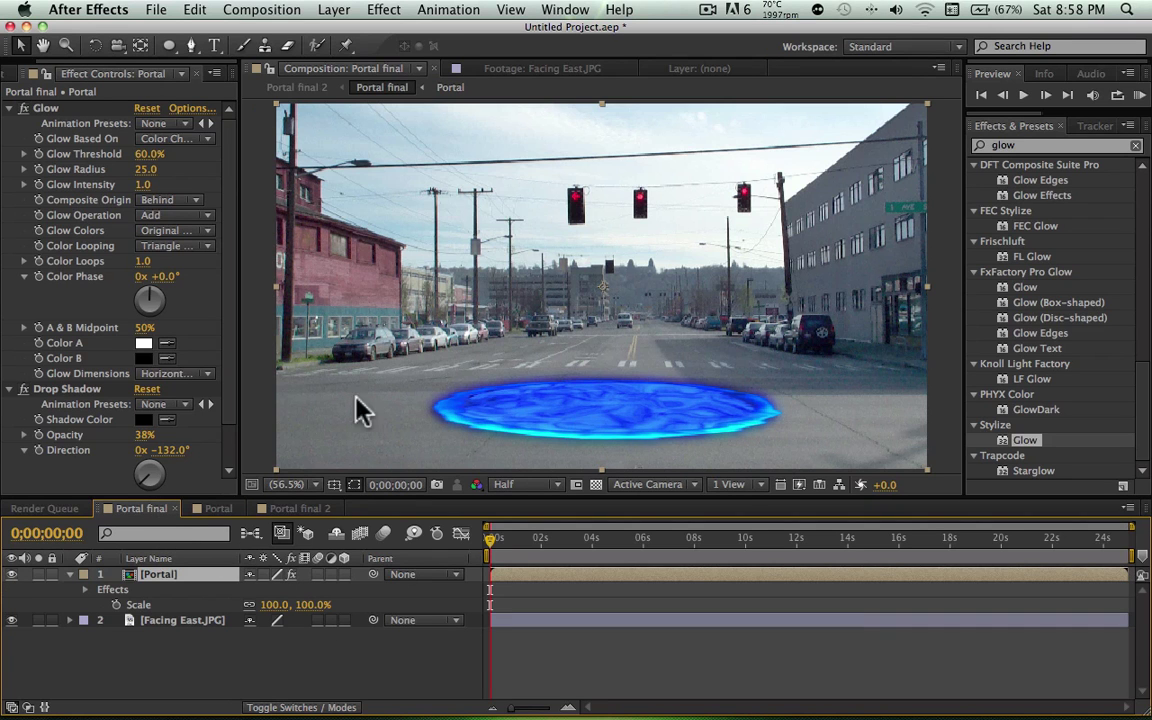
Step: Lower Drop Shadow Softness to 12.0, collapse the effect, and preview the portal two seconds in
left_click(70, 390)
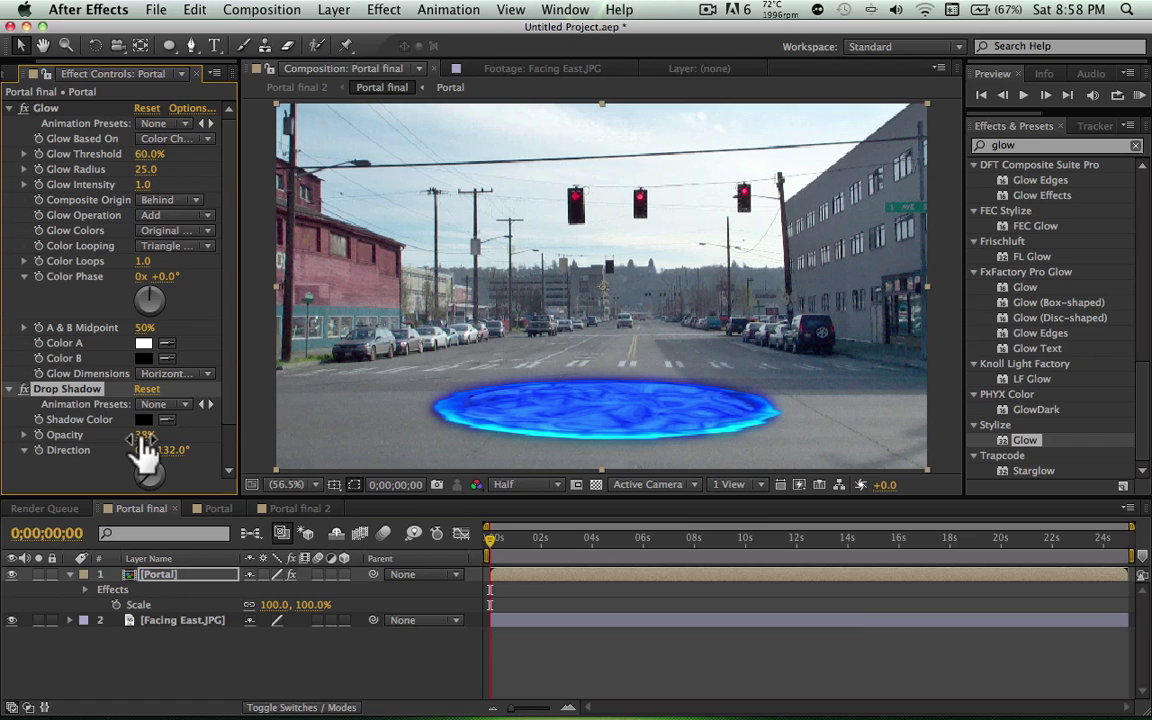
scroll(230, 405, "down", 2)
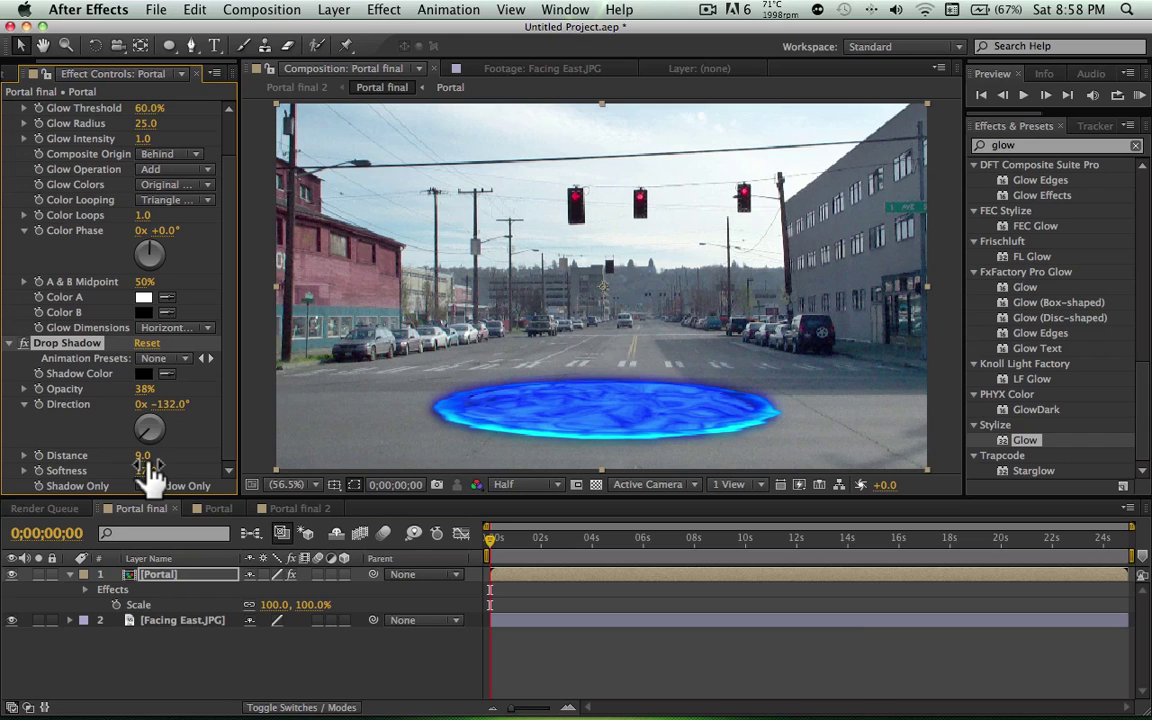
mouse_move(146, 468)
left_mouse_down()
mouse_move(166, 482)
mouse_move(156, 478)
left_mouse_up()
left_click(11, 343)
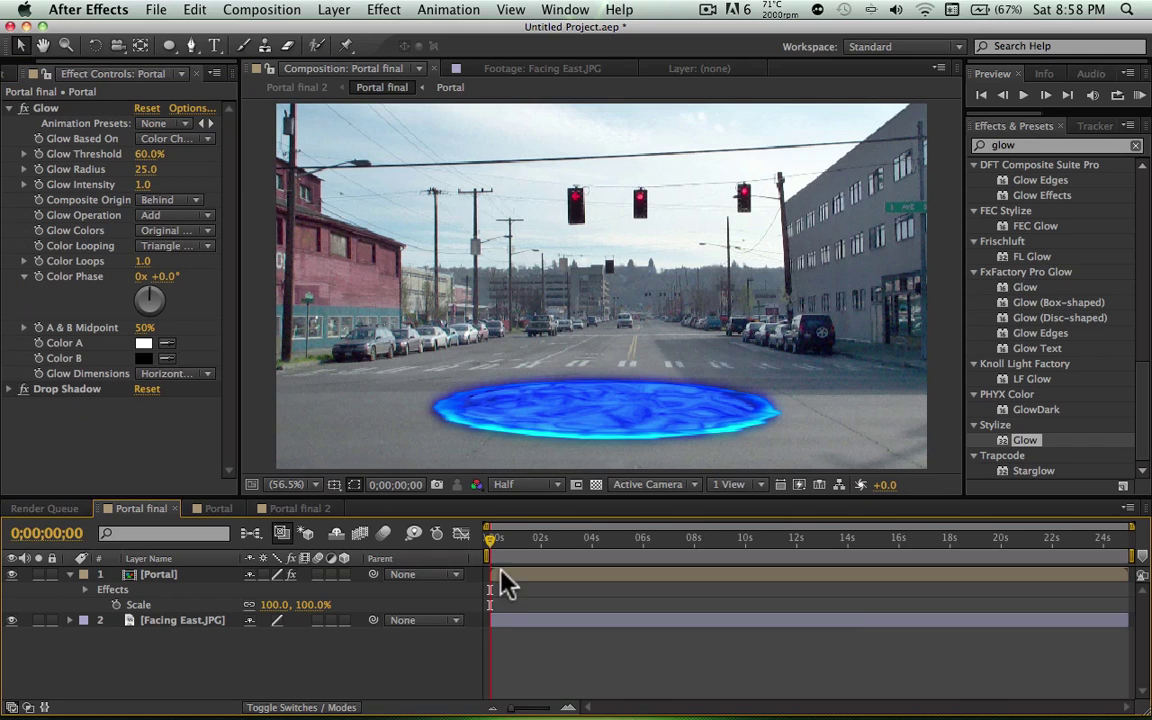
left_click_drag(508, 546, 458, 553)
left_click(292, 507)
Step: Preview the portal's first seconds in Portal final and then in Portal final 2
left_click(495, 540)
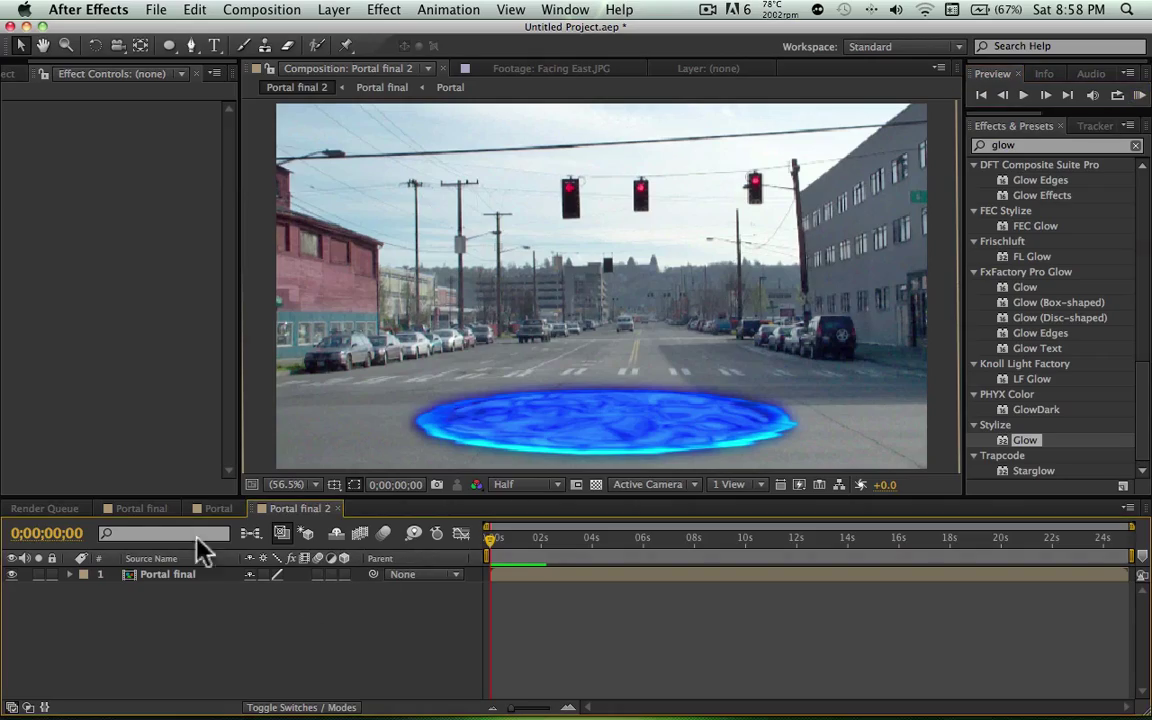
left_click(150, 509)
left_click_drag(512, 540, 472, 560)
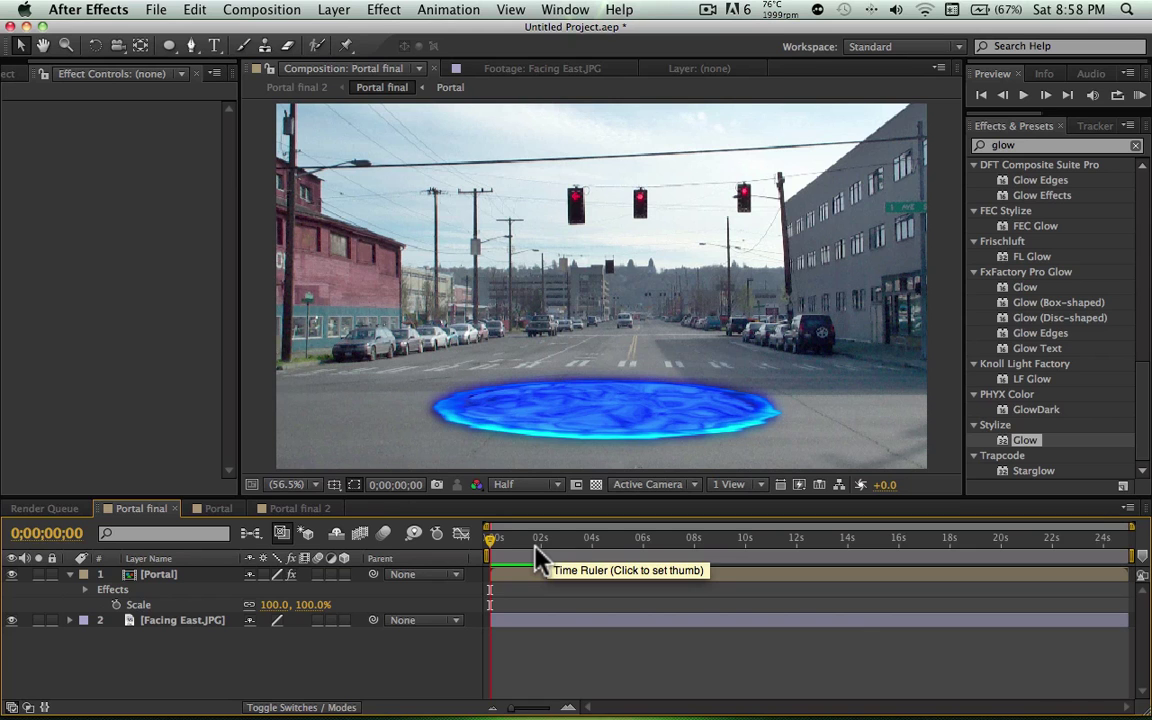
left_click(311, 510)
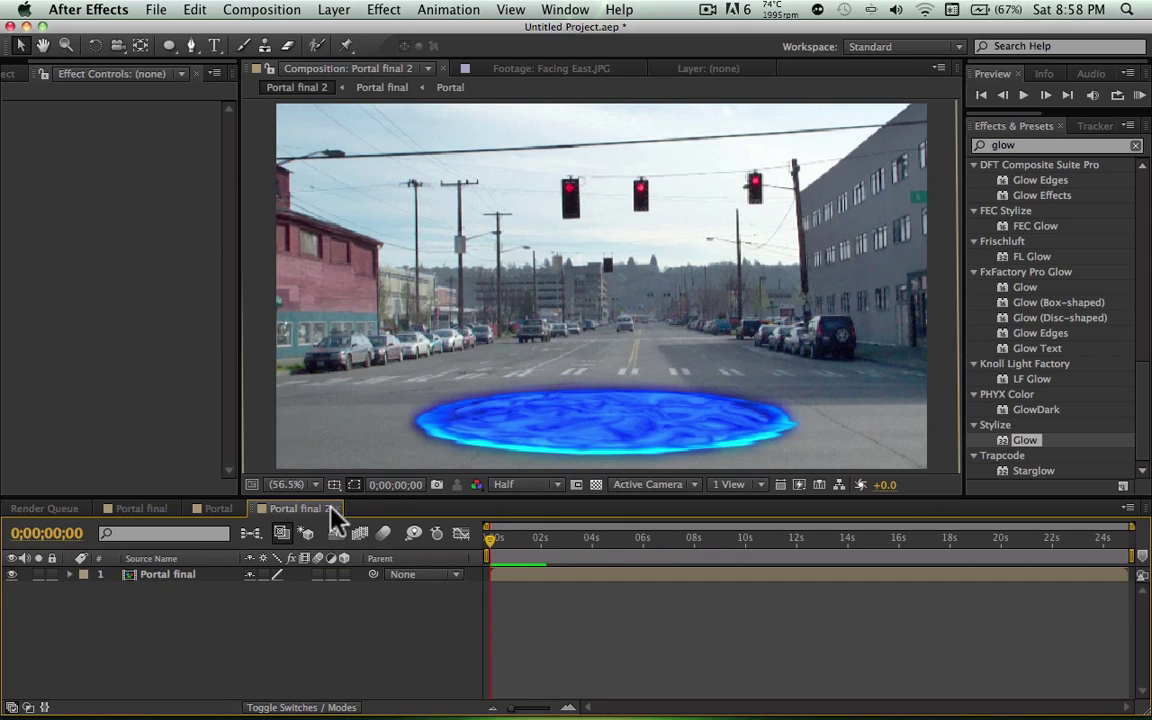
left_click_drag(535, 545, 469, 533)
left_click_drag(532, 545, 459, 548)
Step: Select the Portal final layer, preview a few frames, and open then cancel Save As
left_click(630, 428)
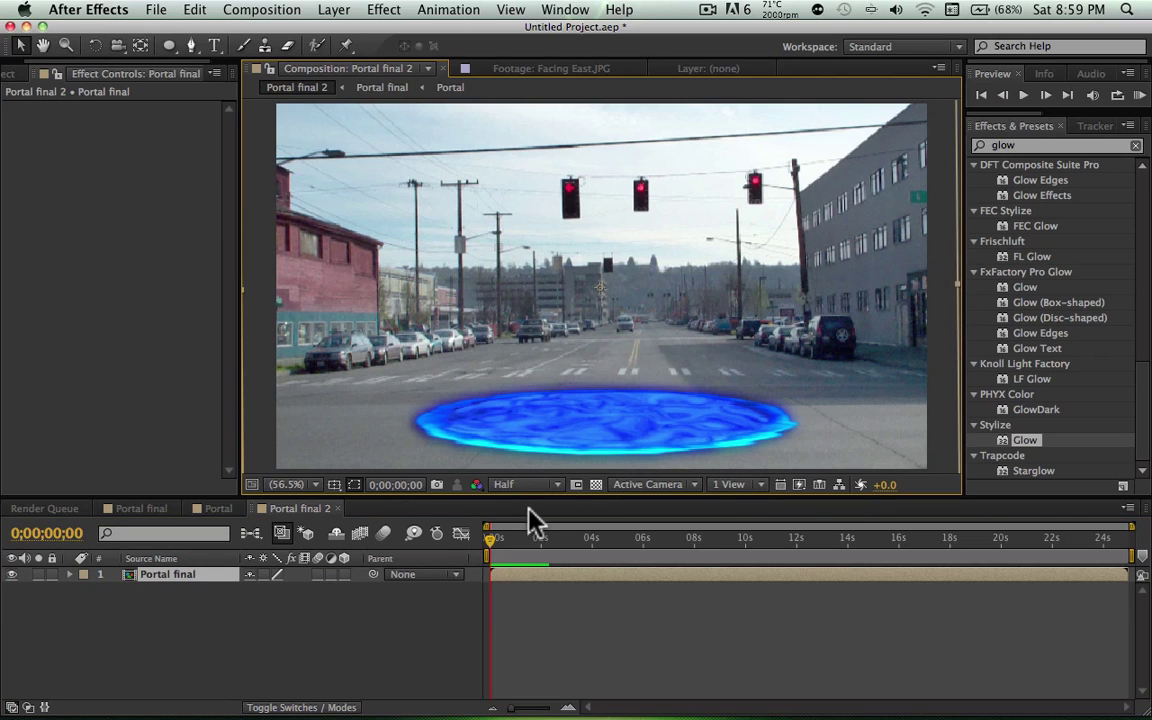
mouse_move(490, 540)
left_mouse_down()
mouse_move(509, 548)
mouse_move(478, 547)
left_mouse_up()
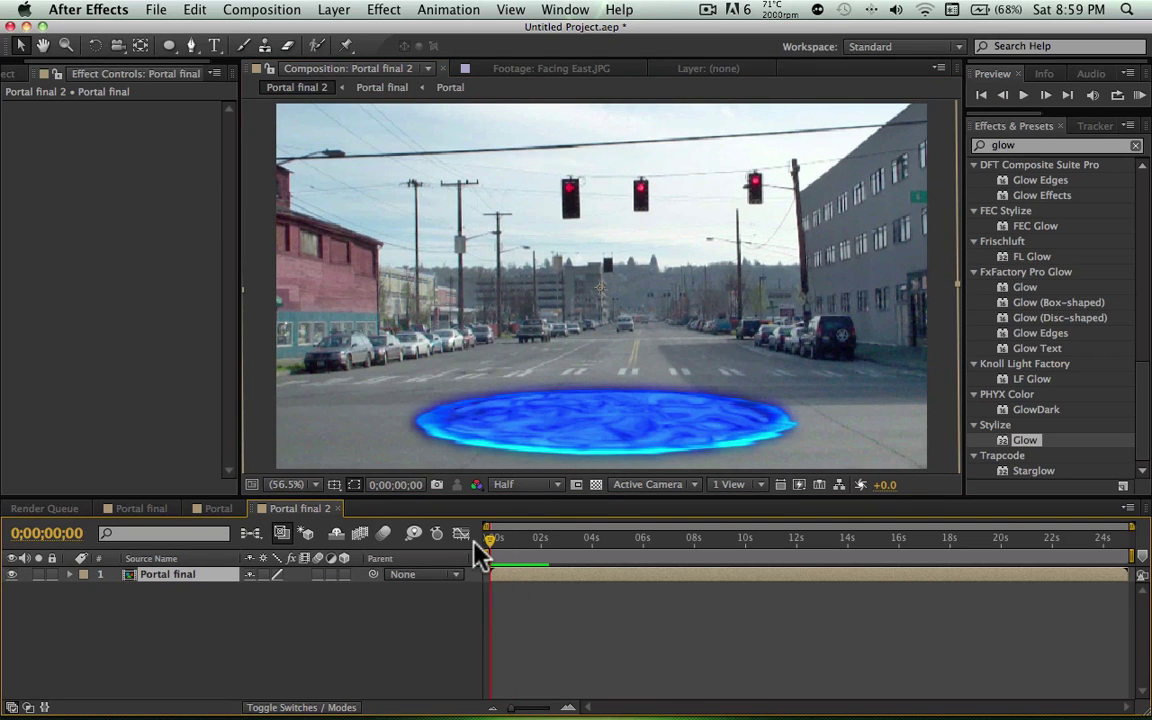
key("super+s")
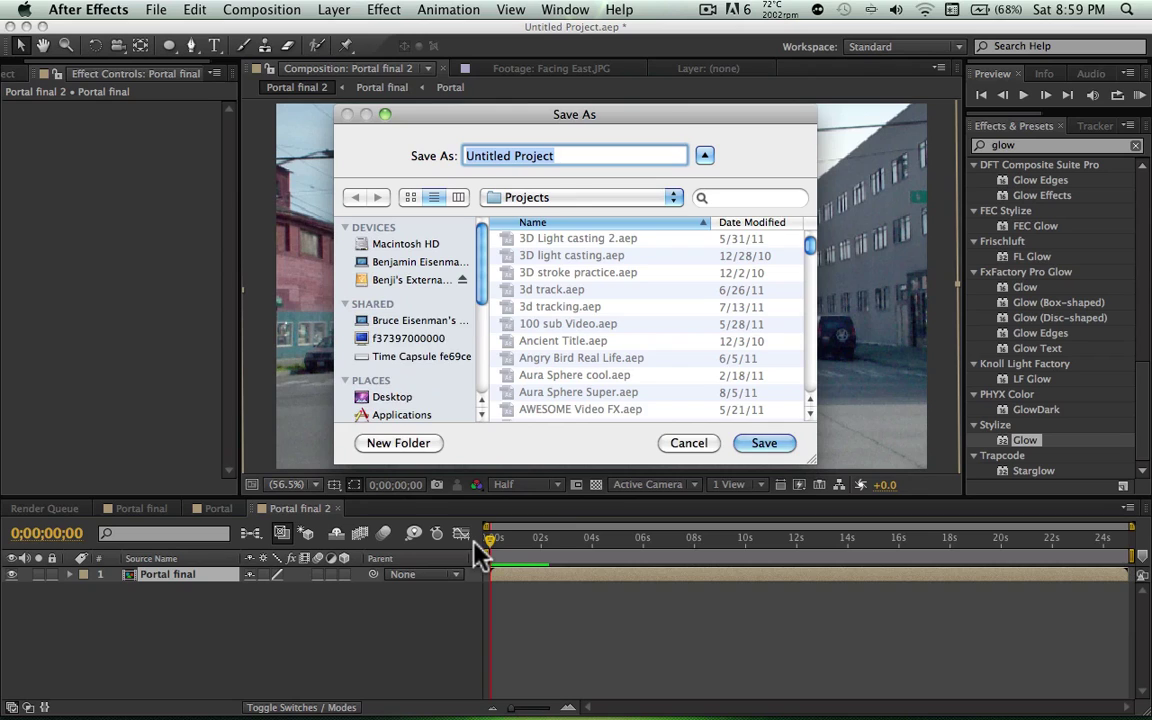
left_click(690, 443)
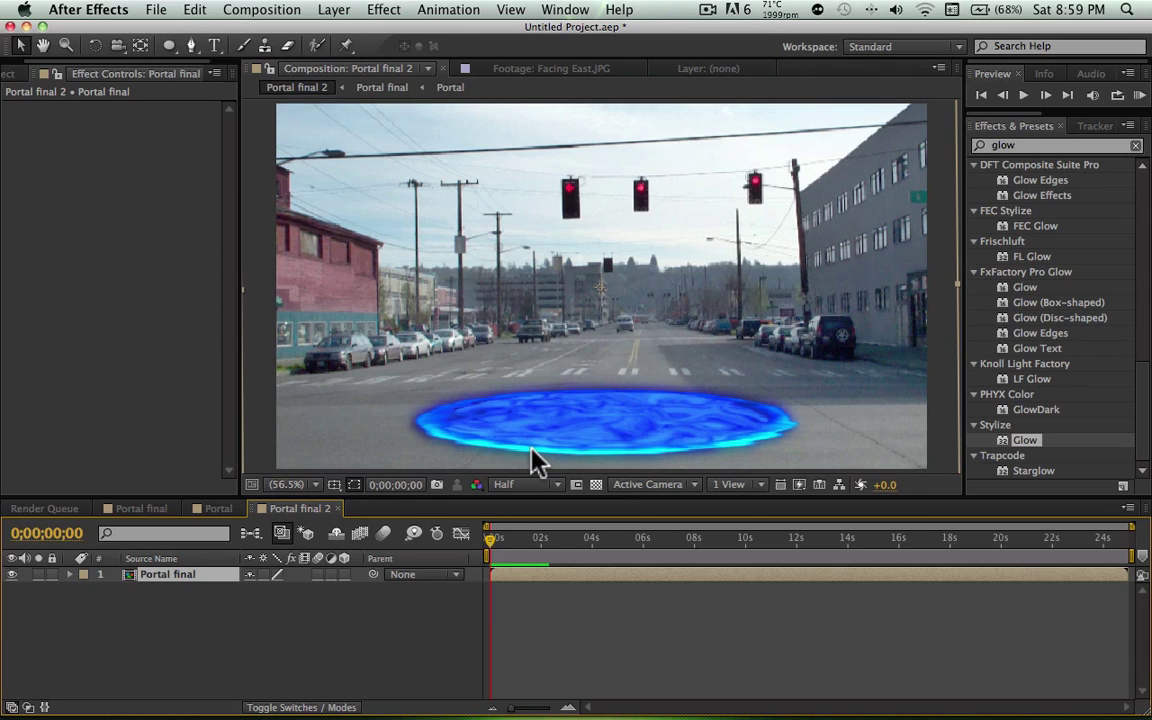